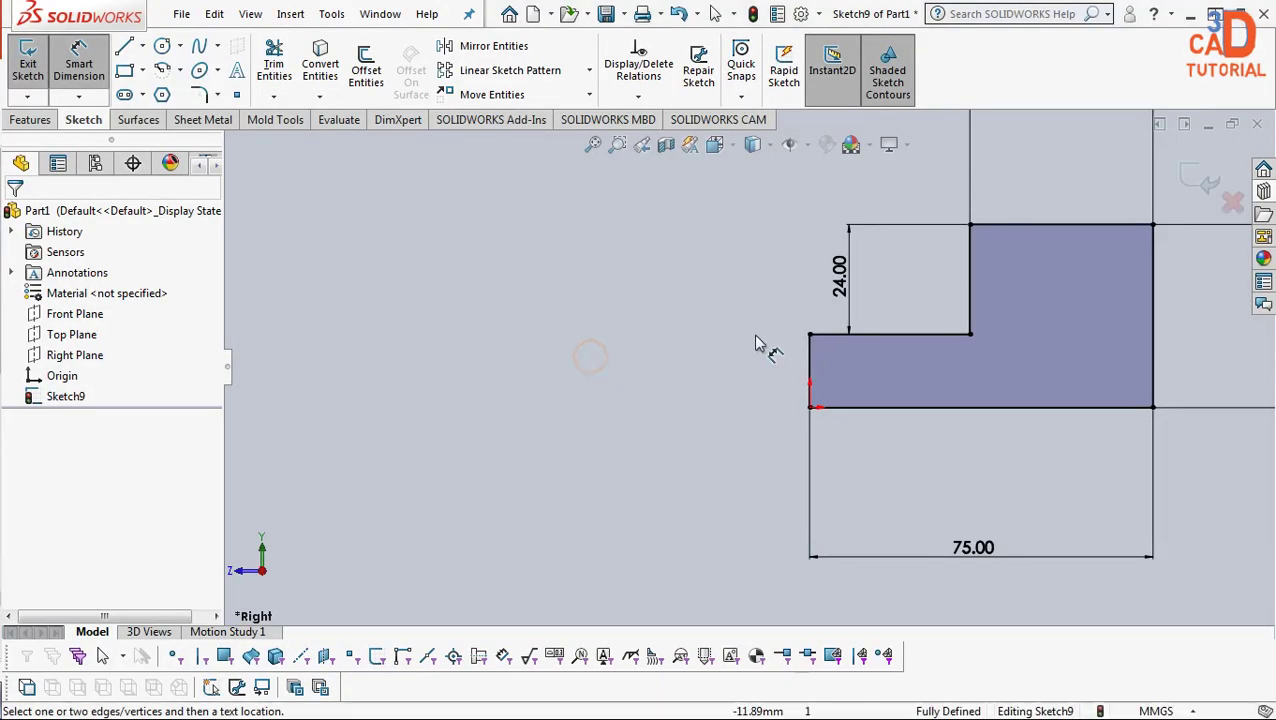
# - Zoom in and out to inspect the L profile's 40.00 width and 40.00 height dimensions
pyautogui.scroll(5, 757, 343)
pyautogui.scroll(-2, 911, 302)
pyautogui.scroll(-4, 846, 441)
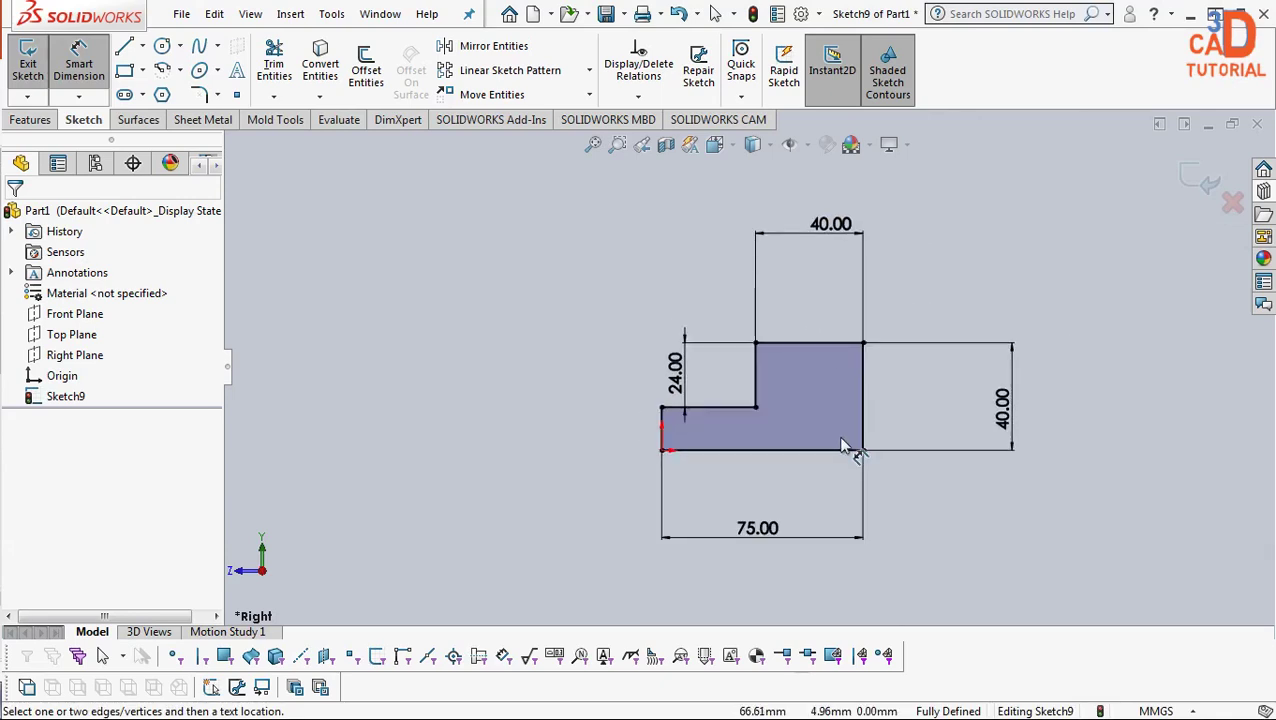
pyautogui.scroll(3, 749, 367)
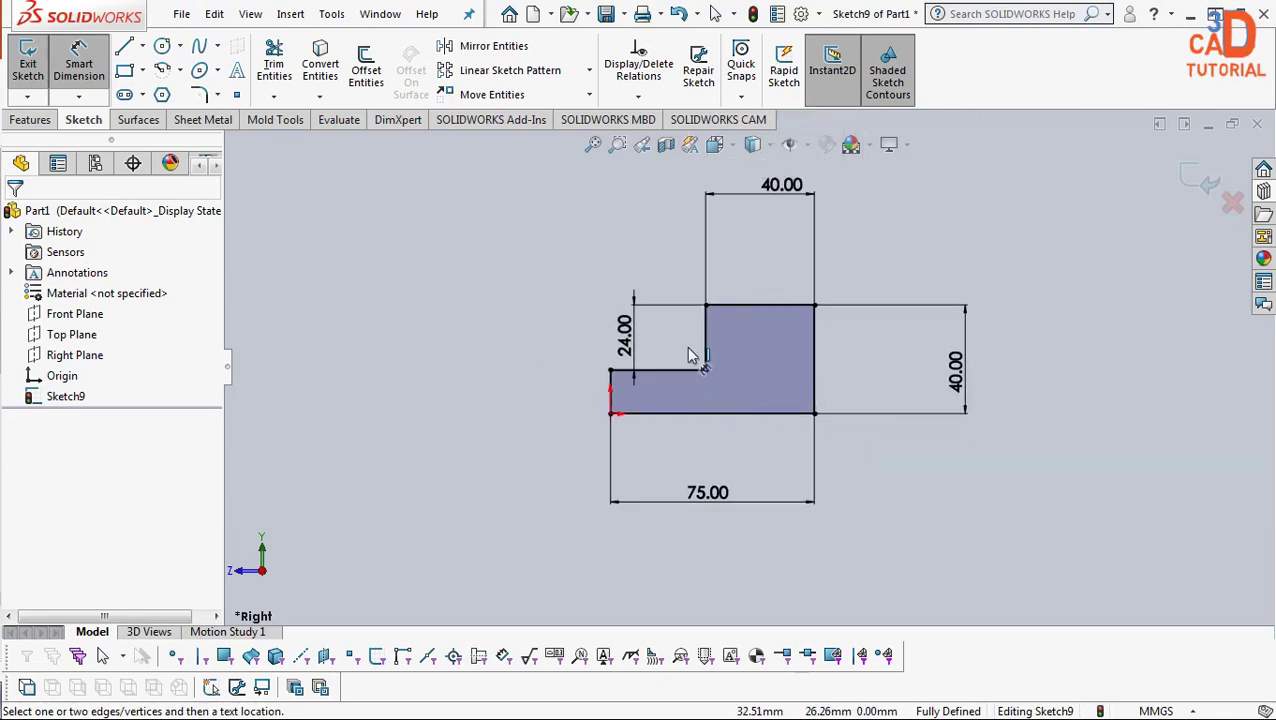
pyautogui.scroll(-3, 890, 398)
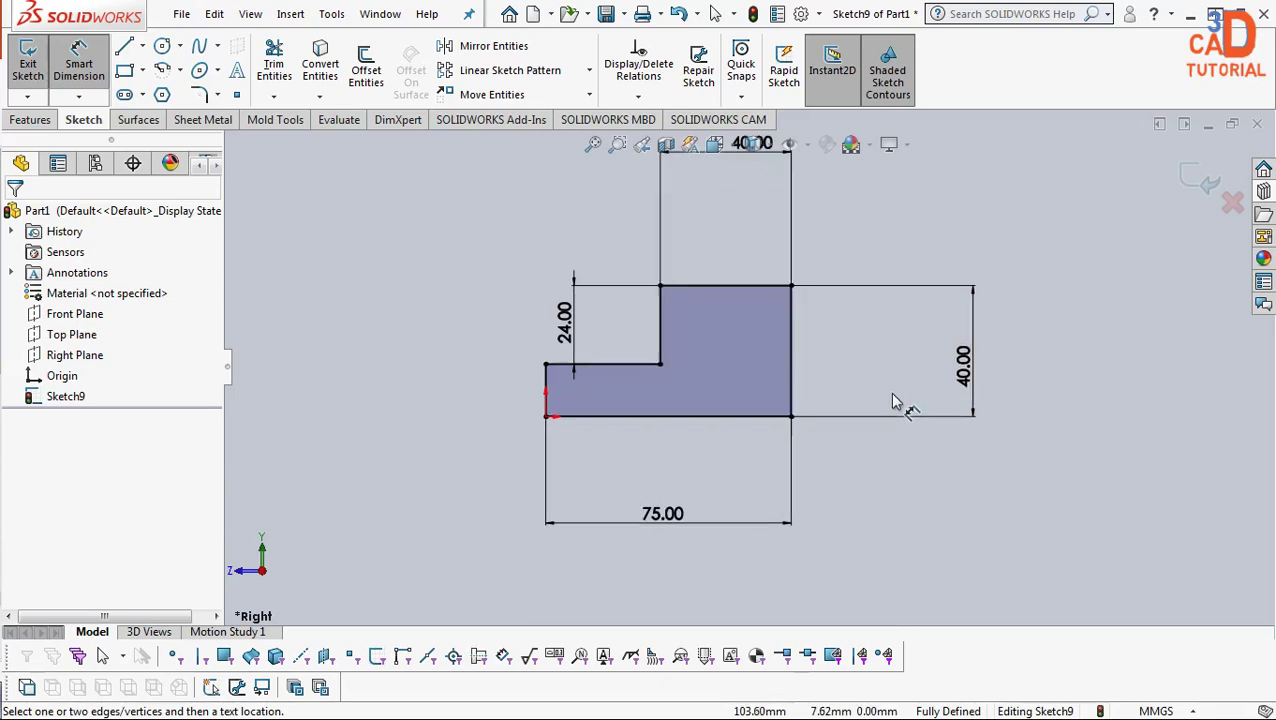
pyautogui.scroll(3, 895, 402)
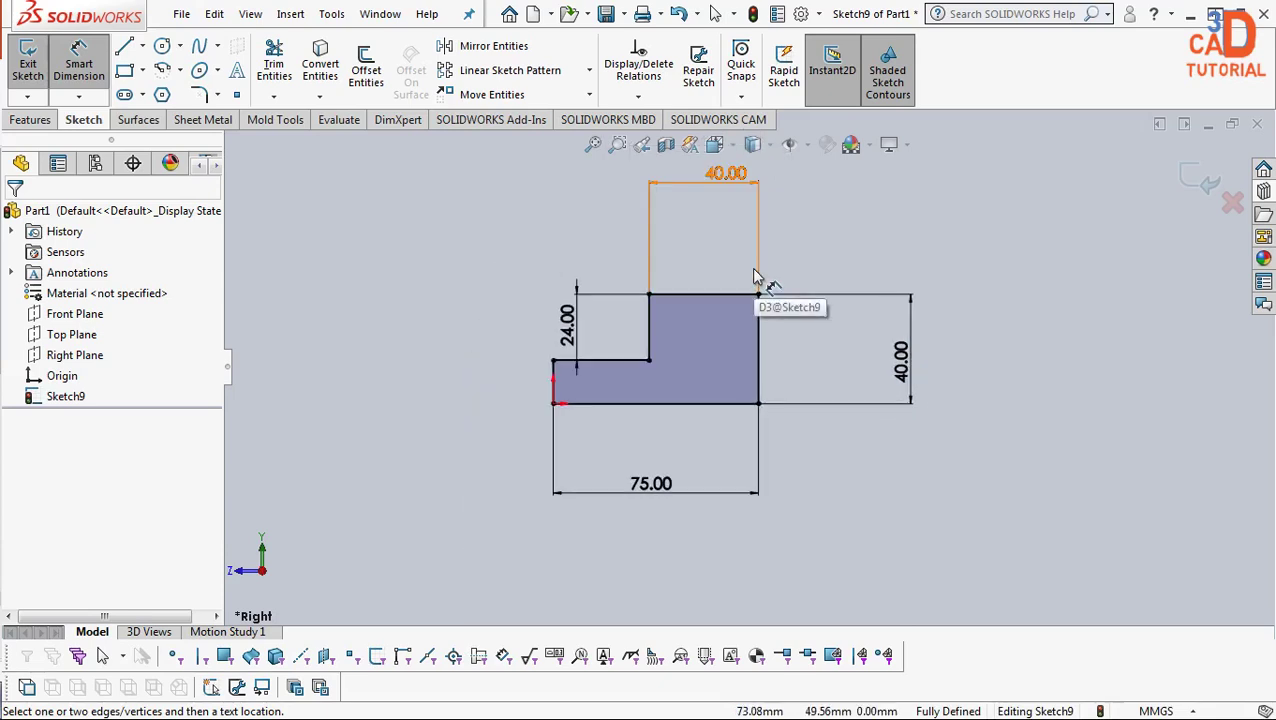
pyautogui.scroll(-2, 752, 278)
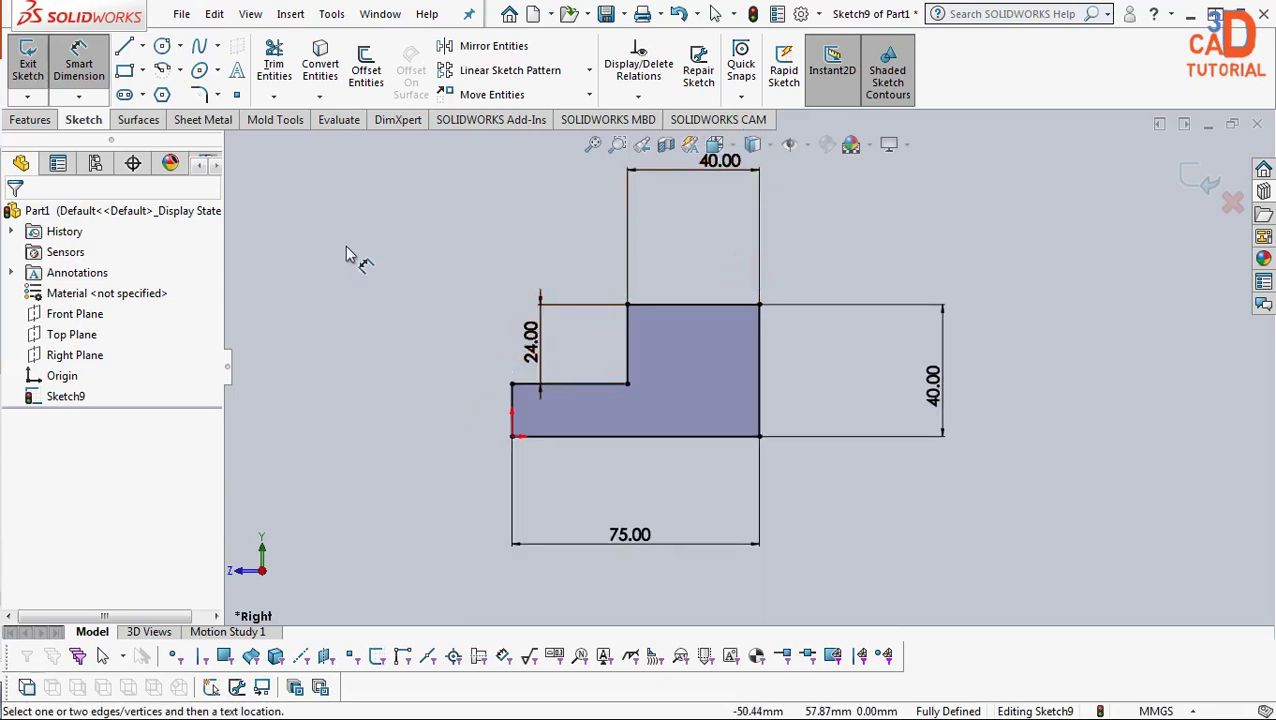
# - Extrude Sketch9 Mid Plane to a 45 mm depth, creating Boss-Extrude5
pyautogui.click(30, 120)
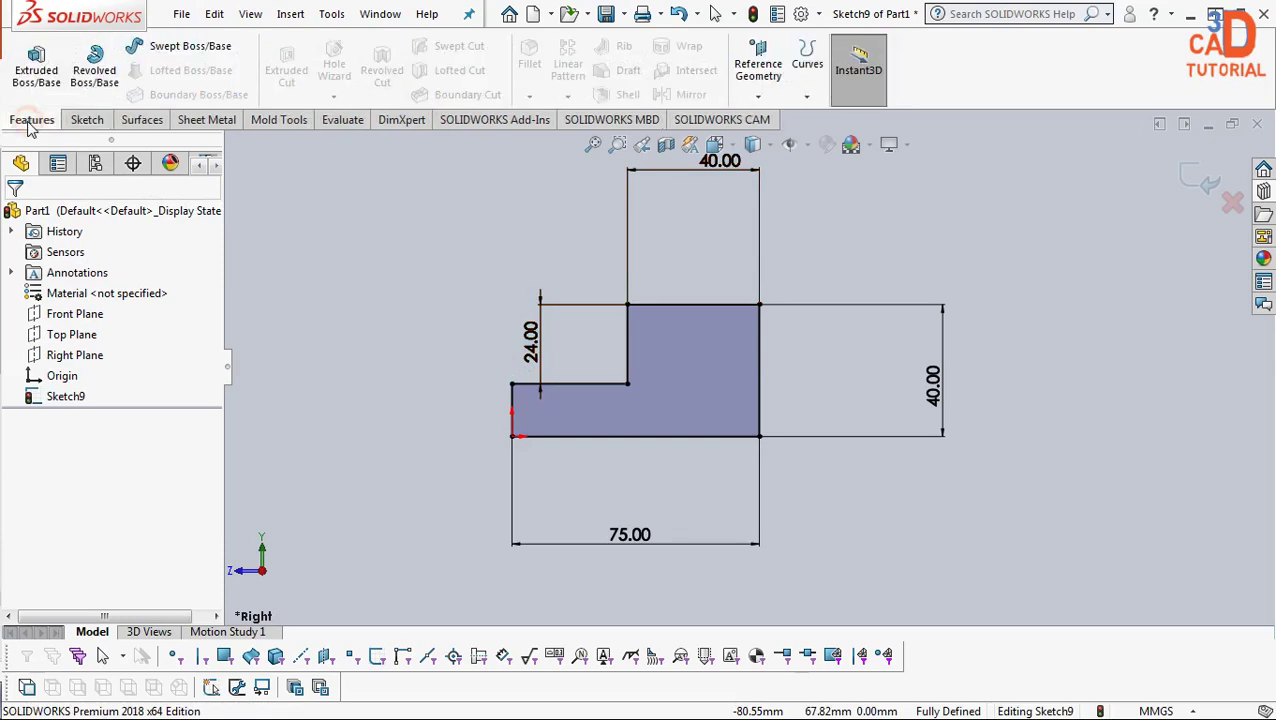
pyautogui.click(36, 66)
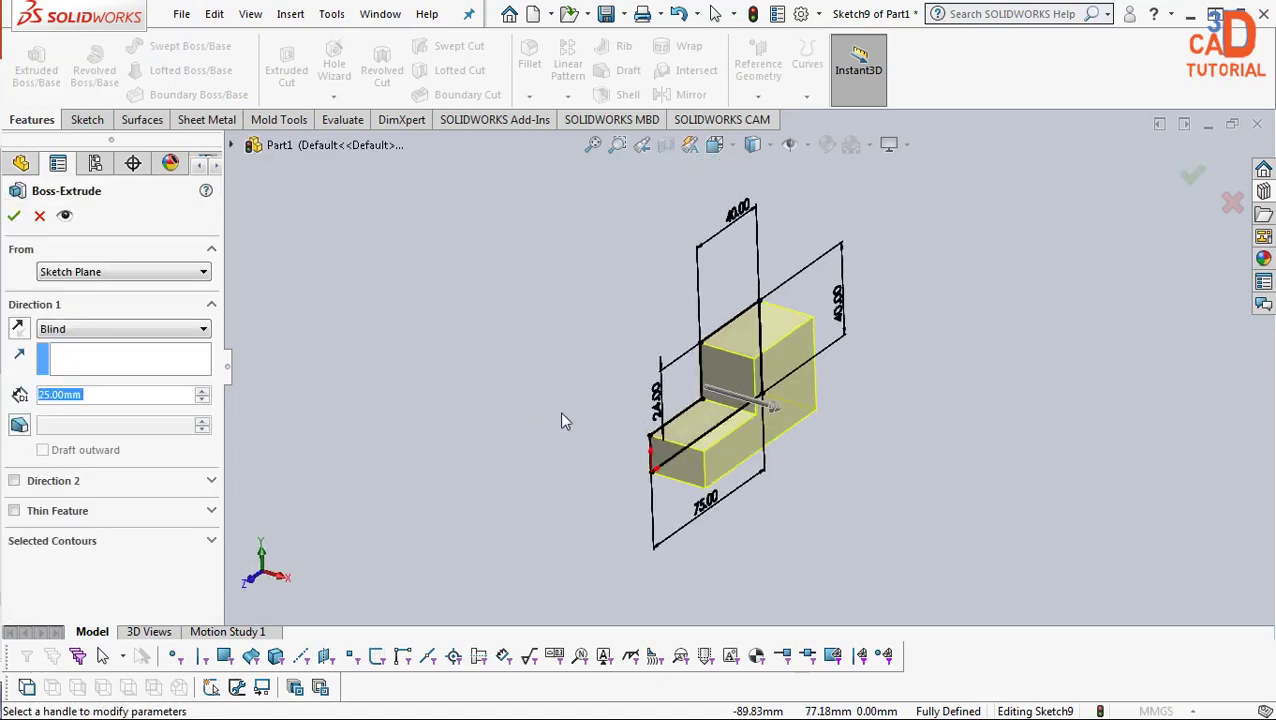
pyautogui.click(115, 330)
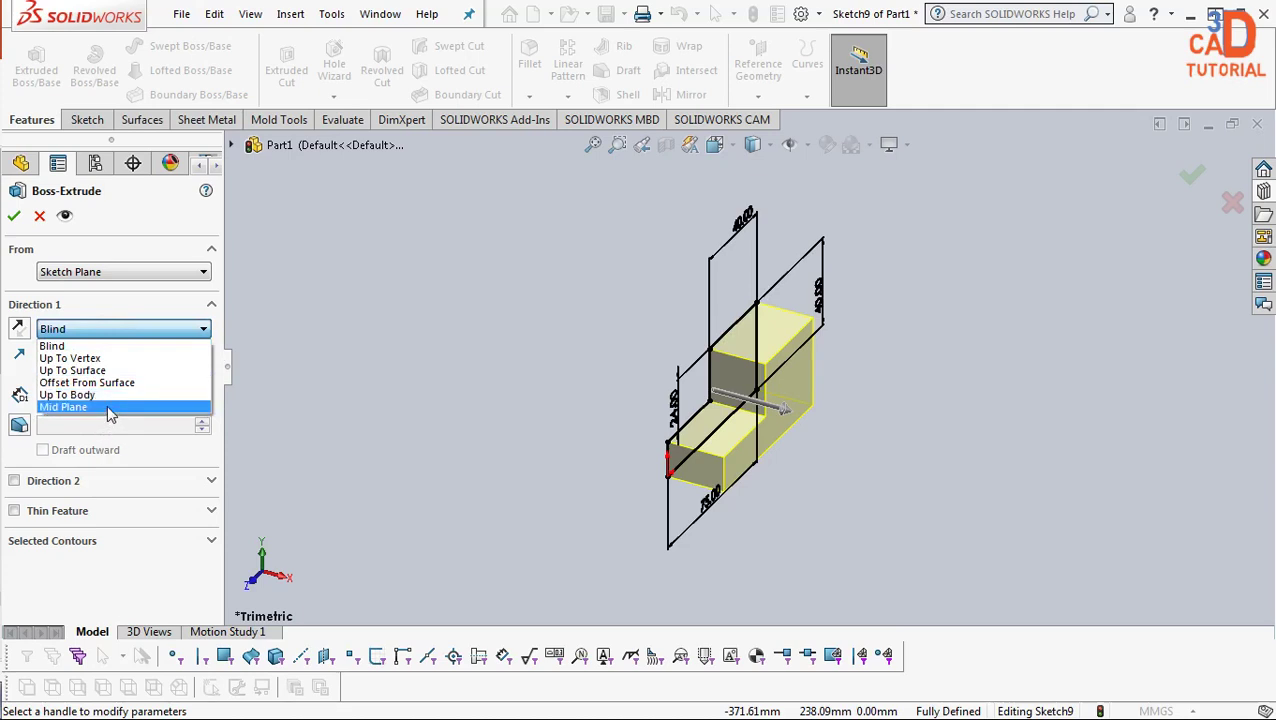
pyautogui.click(109, 409)
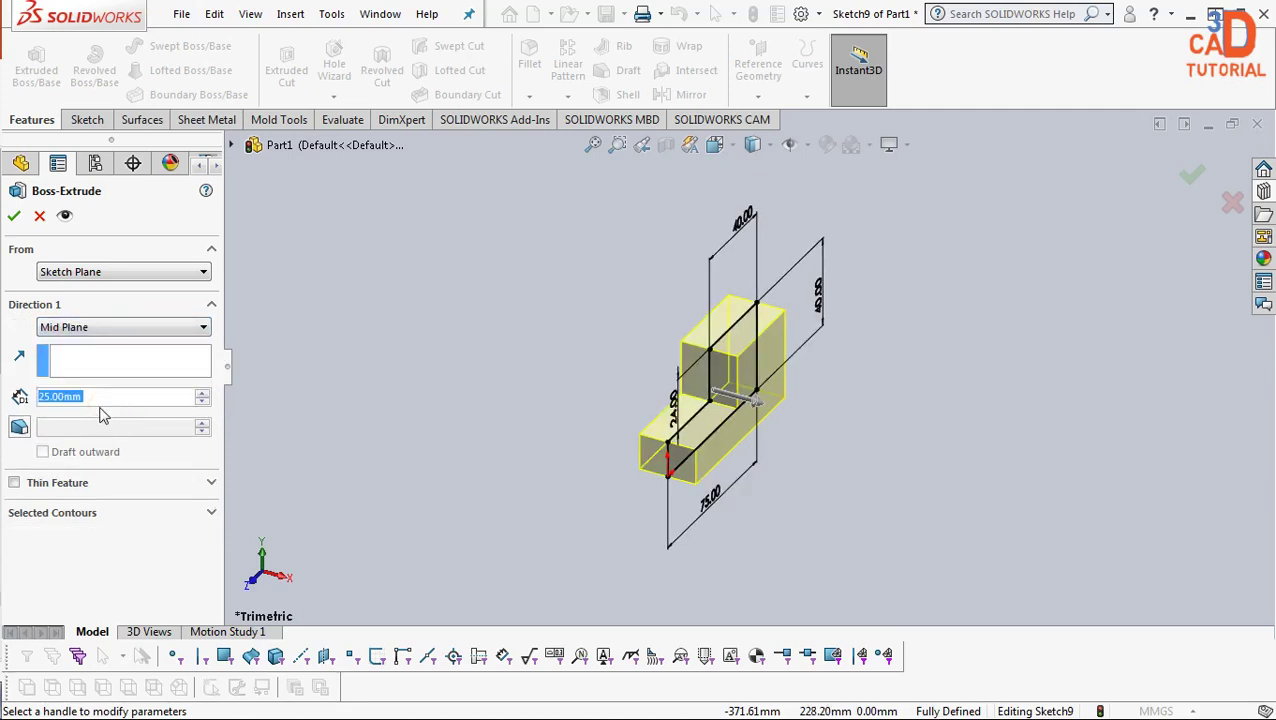
pyautogui.doubleClick(130, 396)
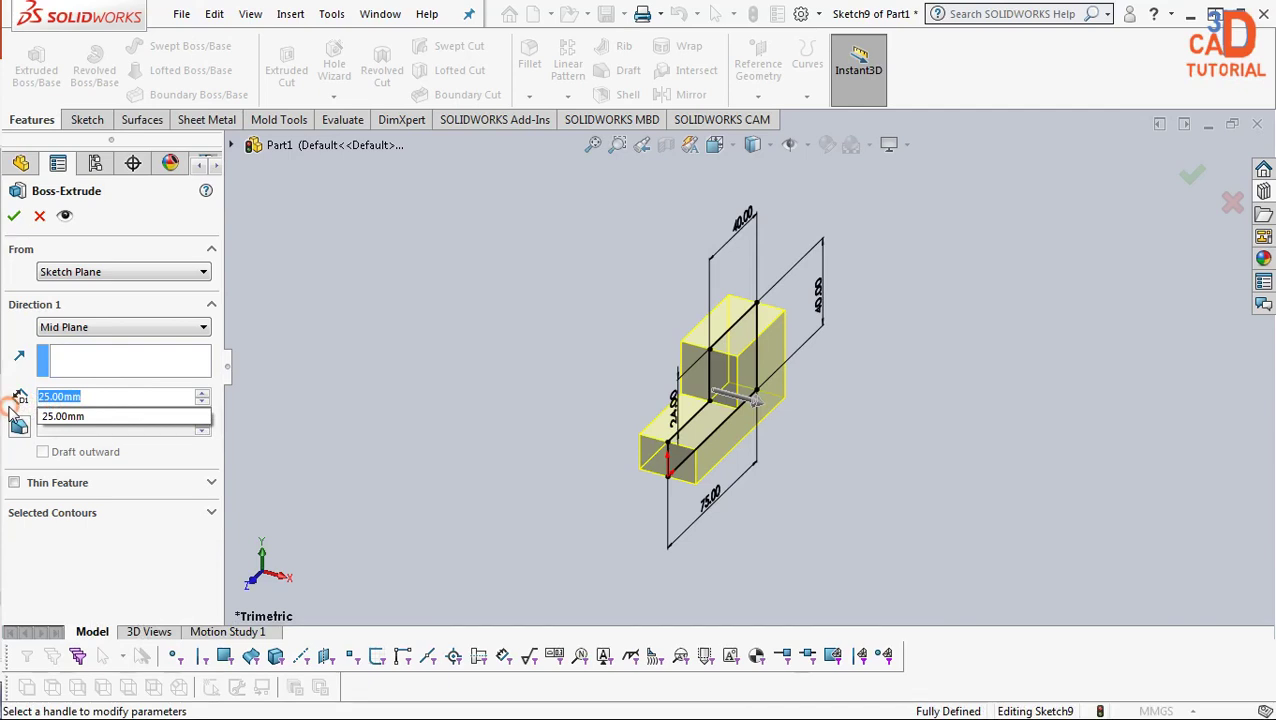
pyautogui.write('45')
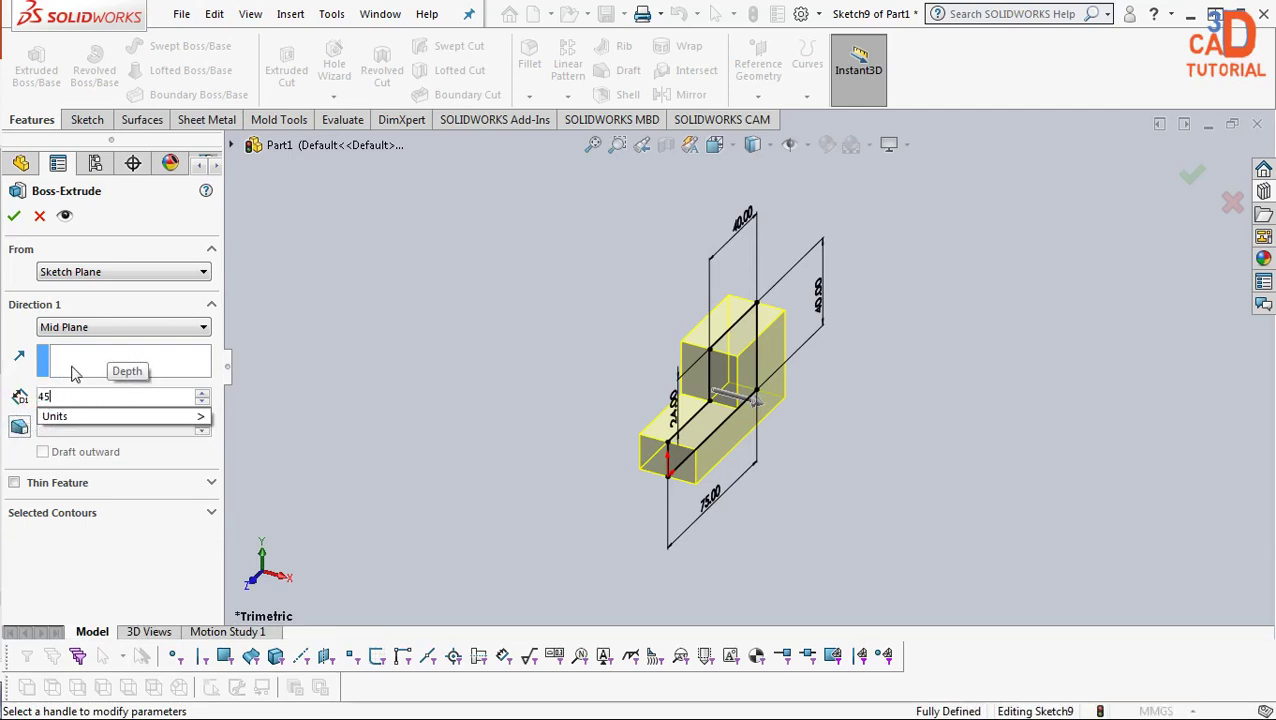
pyautogui.press('Return')
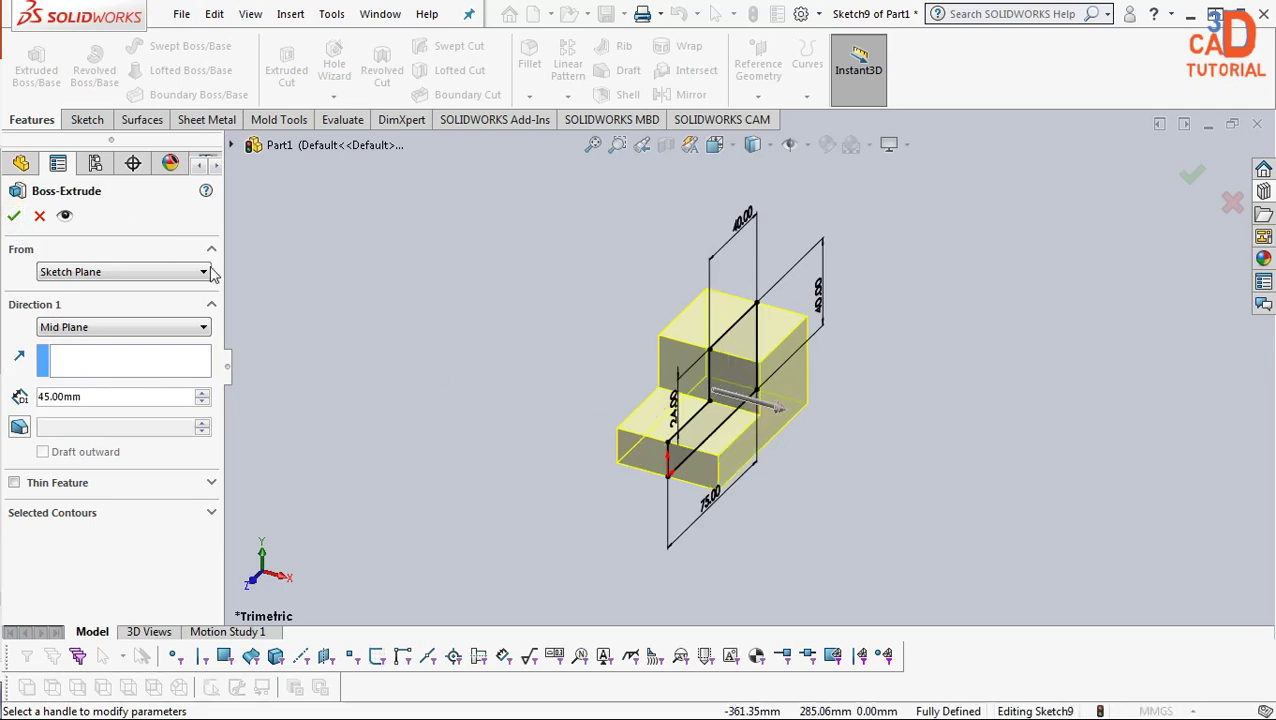
pyautogui.click(14, 215)
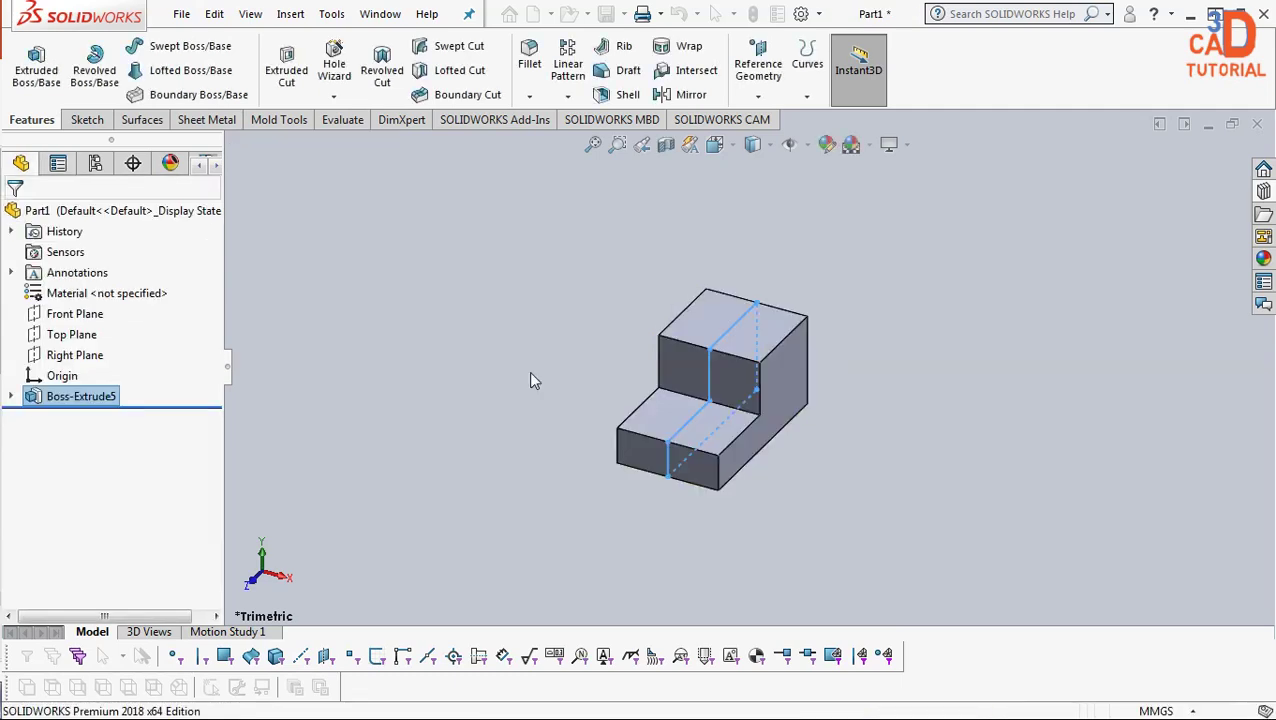
pyautogui.click(528, 371)
pyautogui.click(454, 360)
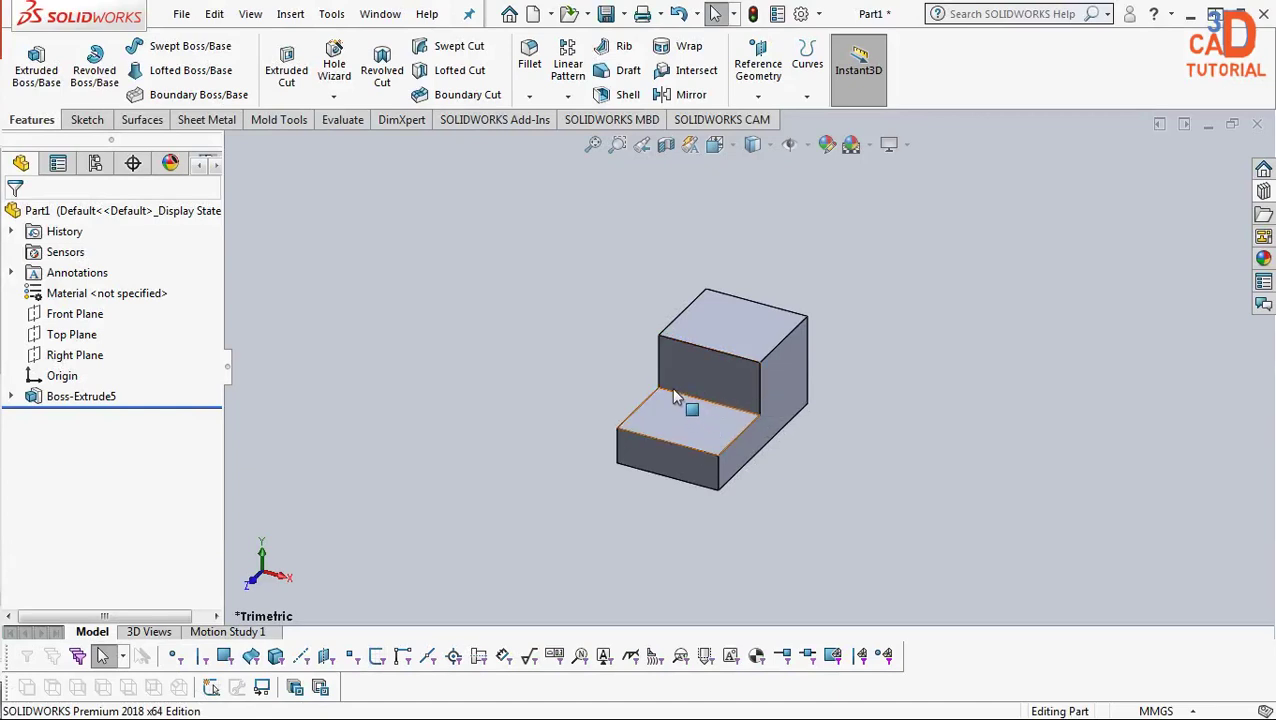
pyautogui.moveTo(671, 387); pyautogui.dragTo(641, 376, button='middle')
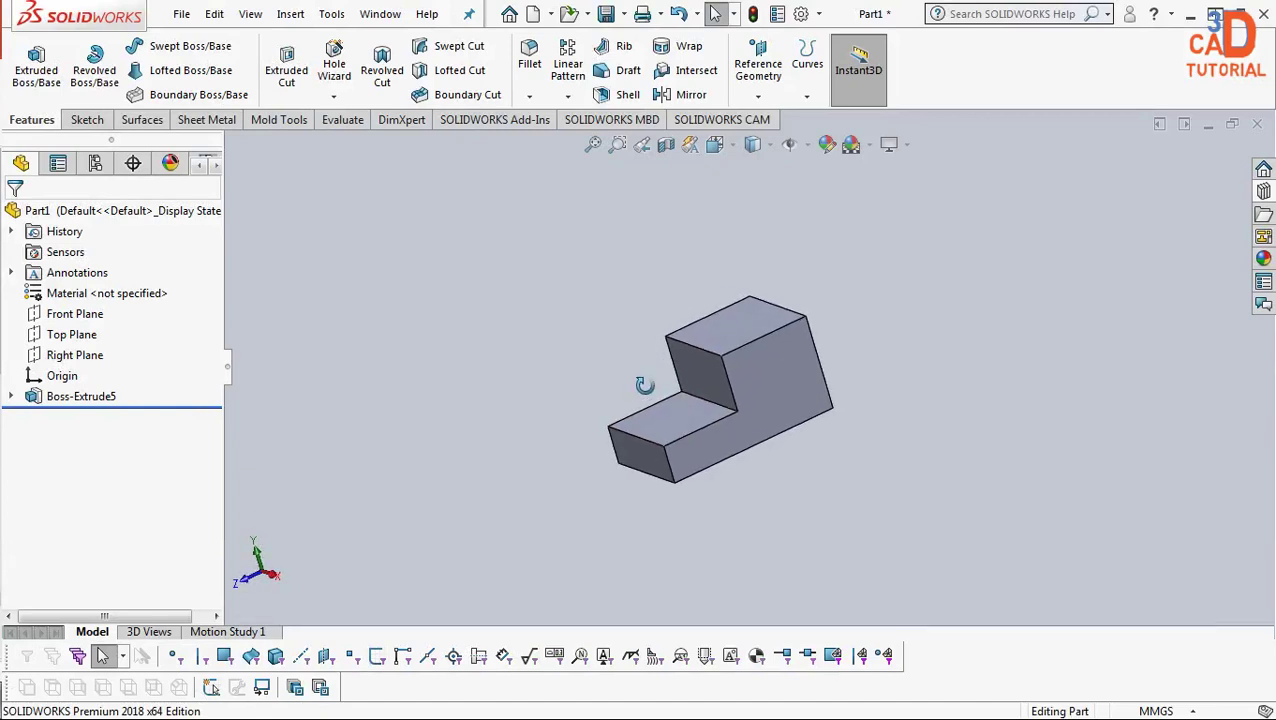
# - Open a new sketch on the Right Plane and view it Normal To
pyautogui.click(76, 355)
pyautogui.rightClick(78, 355)
pyautogui.click(91, 322)
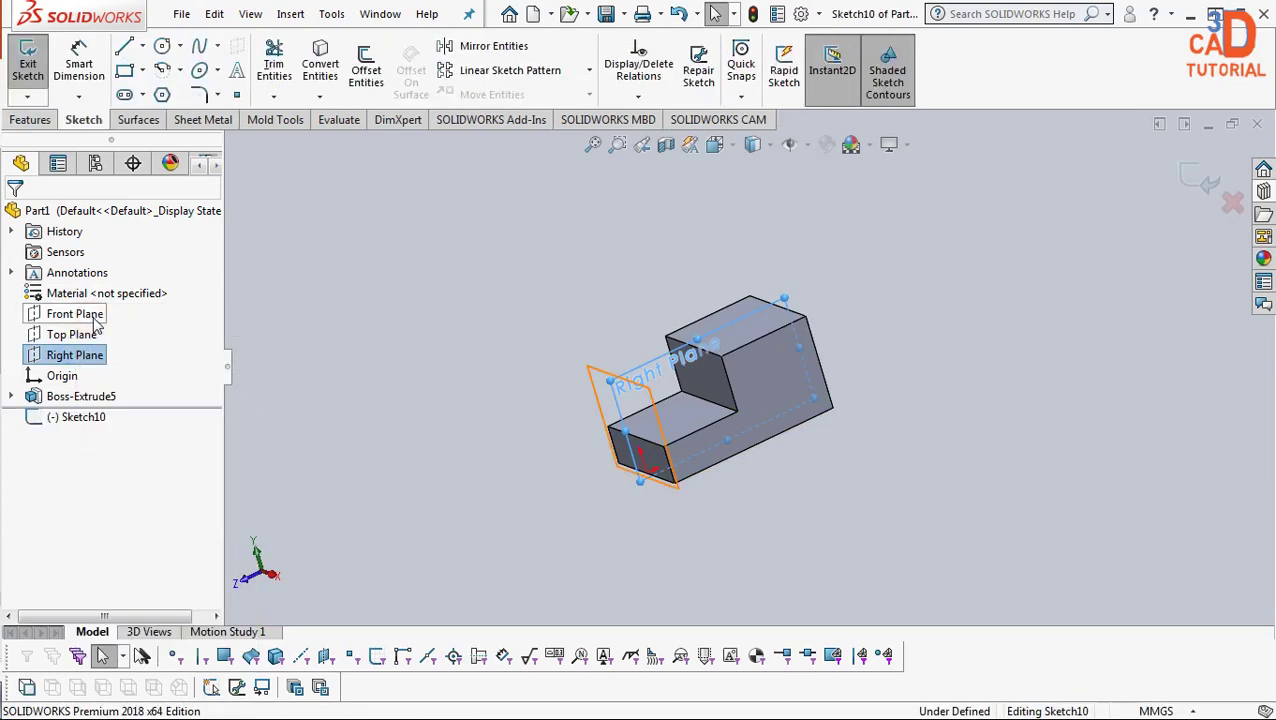
pyautogui.press('space')
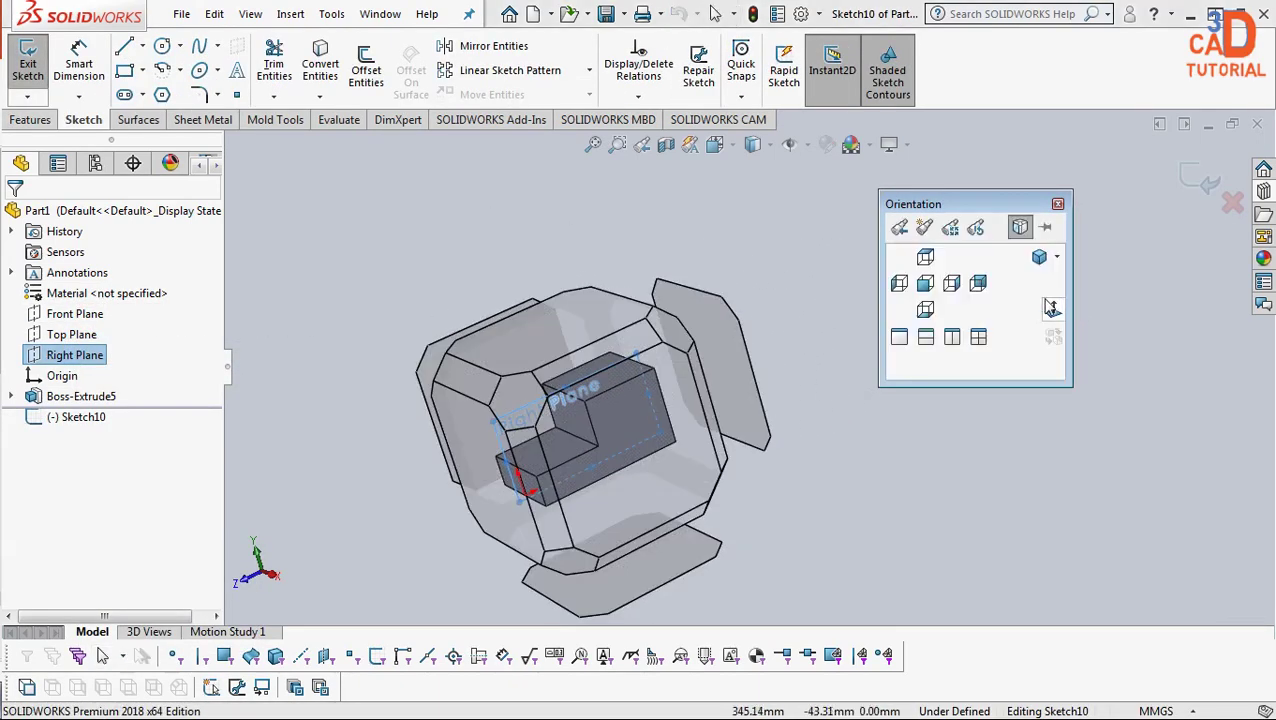
pyautogui.click(1052, 308)
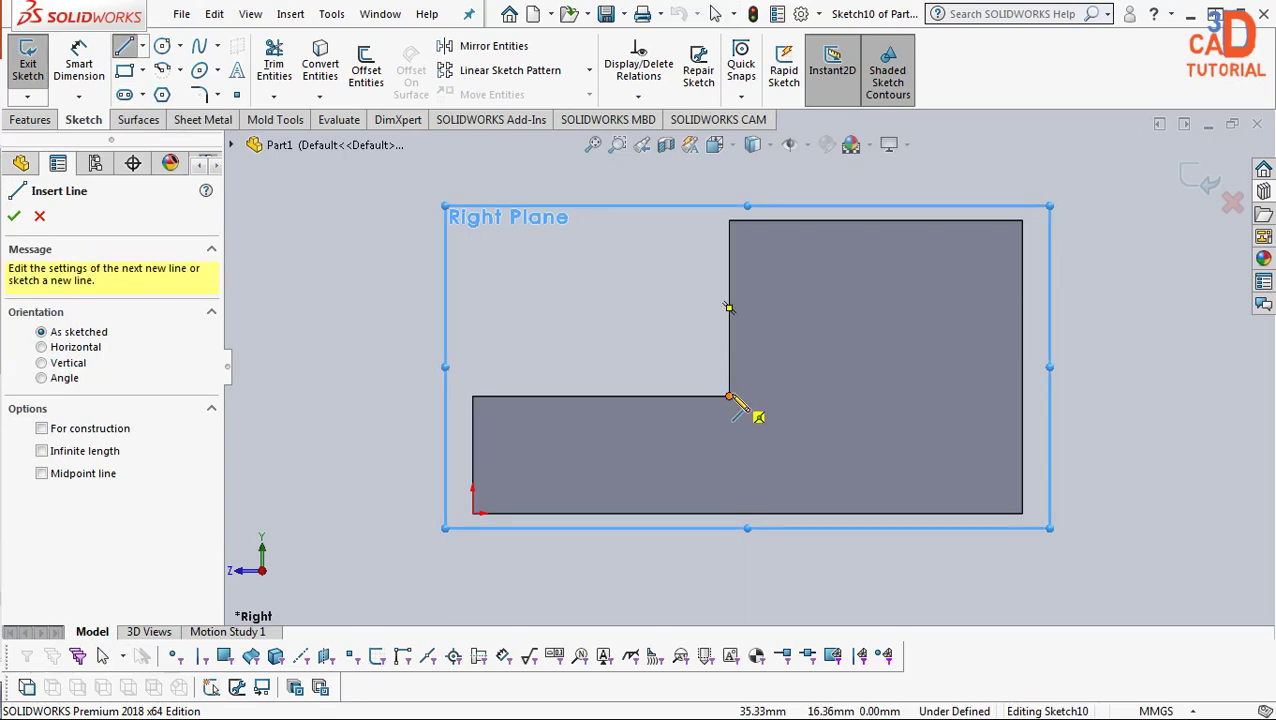
# - Draw a closed triangle from the step's inner corner diagonally to the top edge and back
pyautogui.click(729, 397)
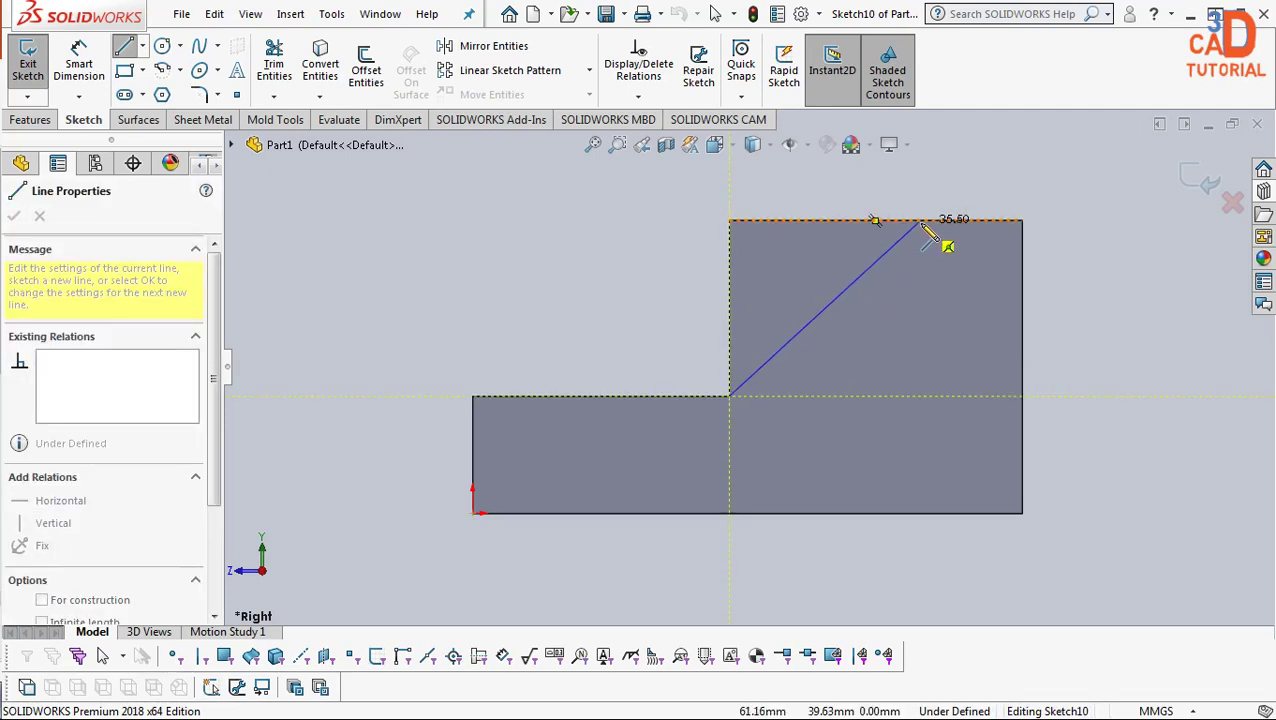
pyautogui.click(921, 221)
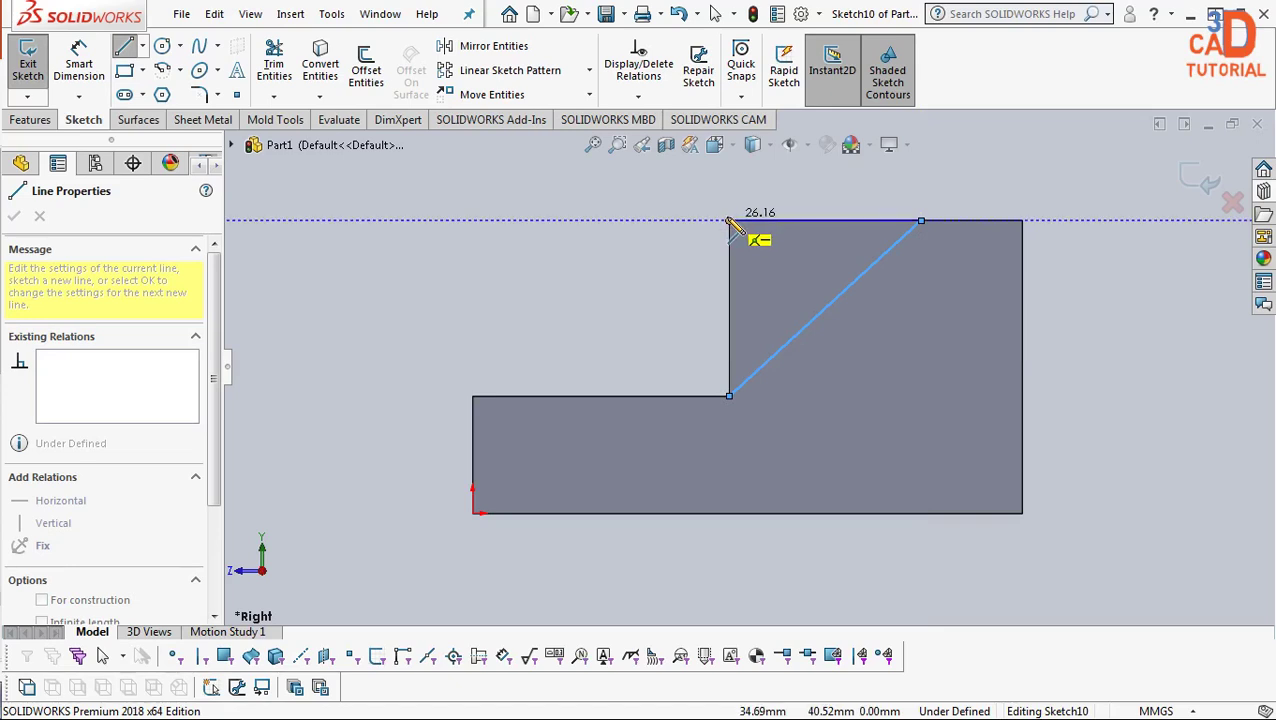
pyautogui.click(729, 220)
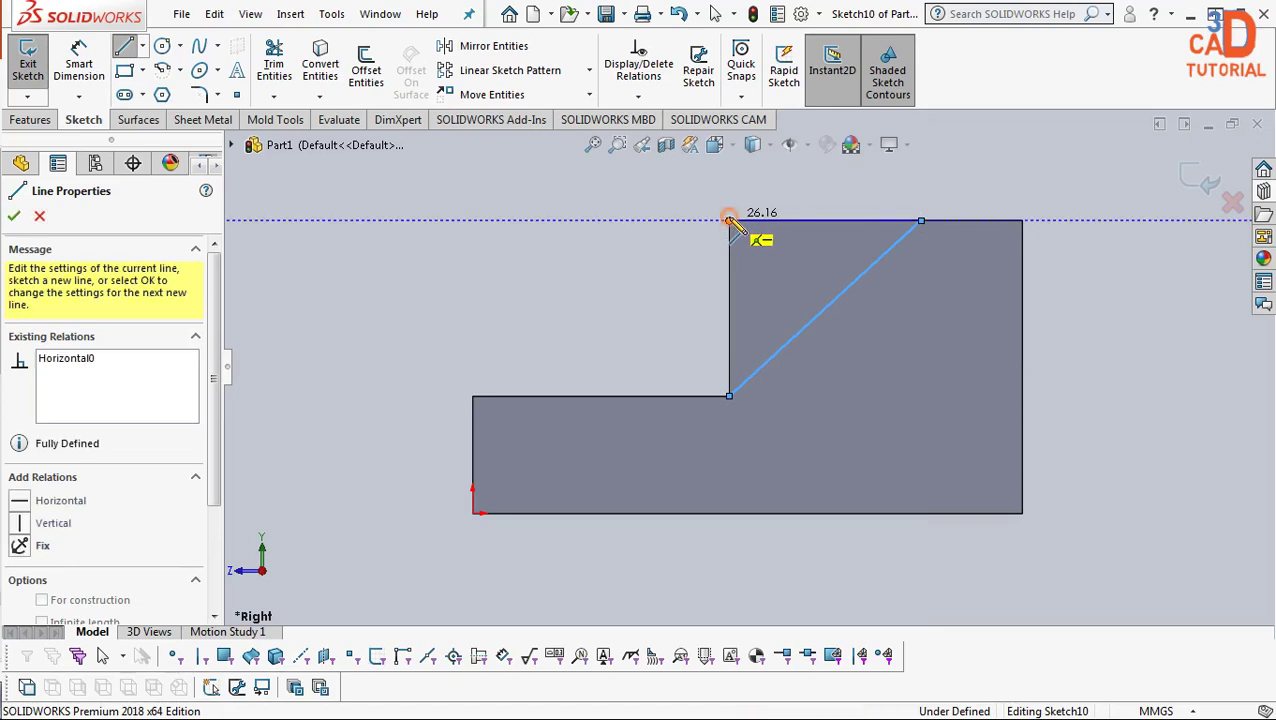
pyautogui.click(730, 397)
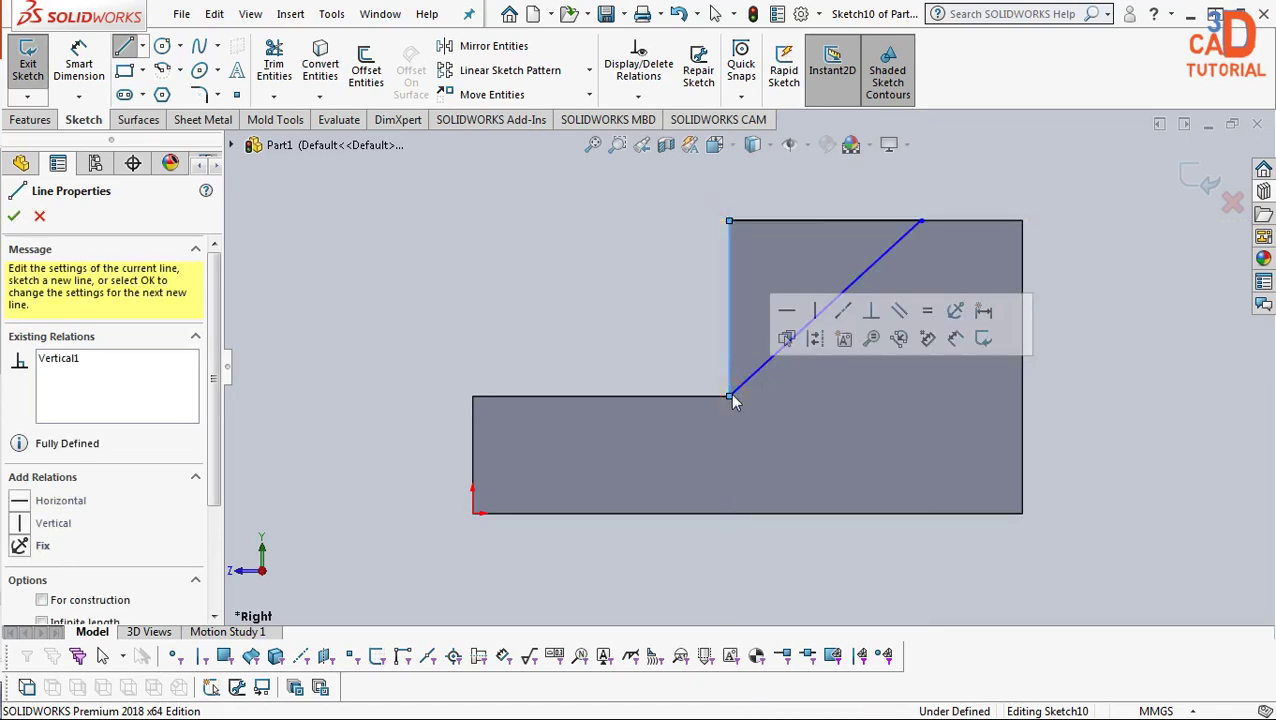
pyautogui.press('Escape')
pyautogui.press('Escape')
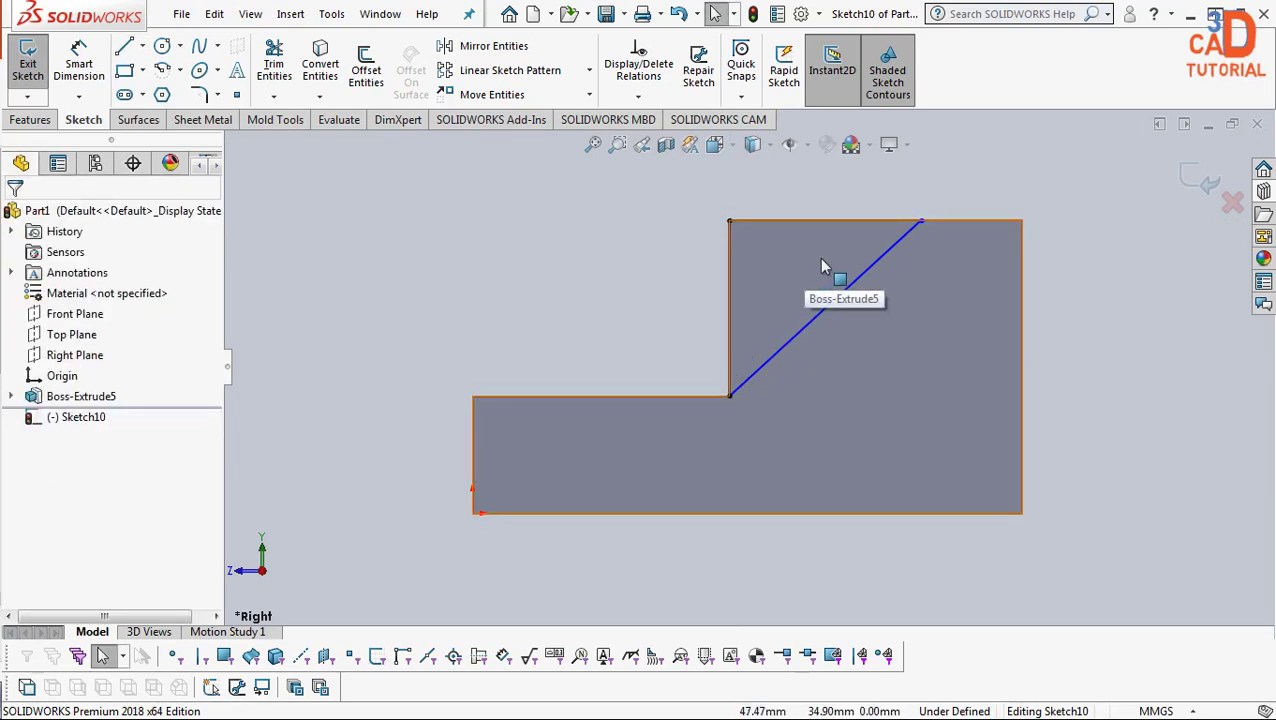
# - In isometric view, dimension the triangle's top line to 28 mm
pyautogui.hotkey('ctrl', '7')
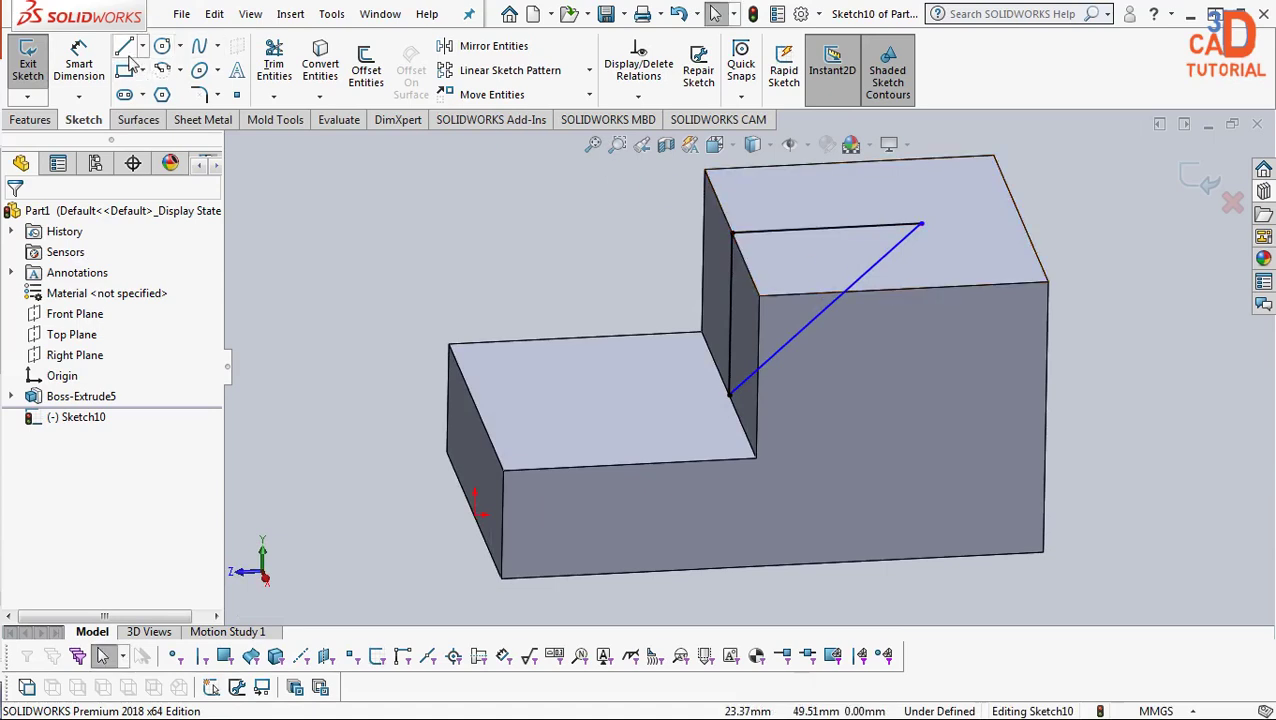
pyautogui.click(79, 62)
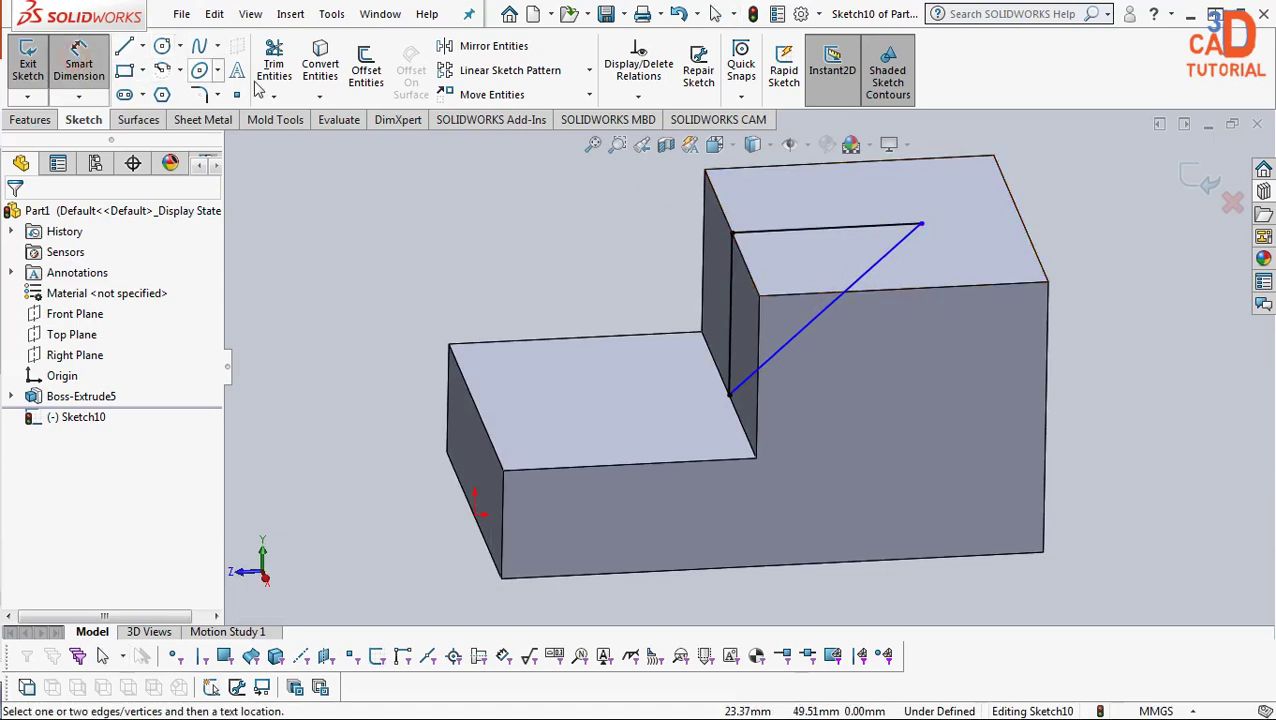
pyautogui.click(1046, 350)
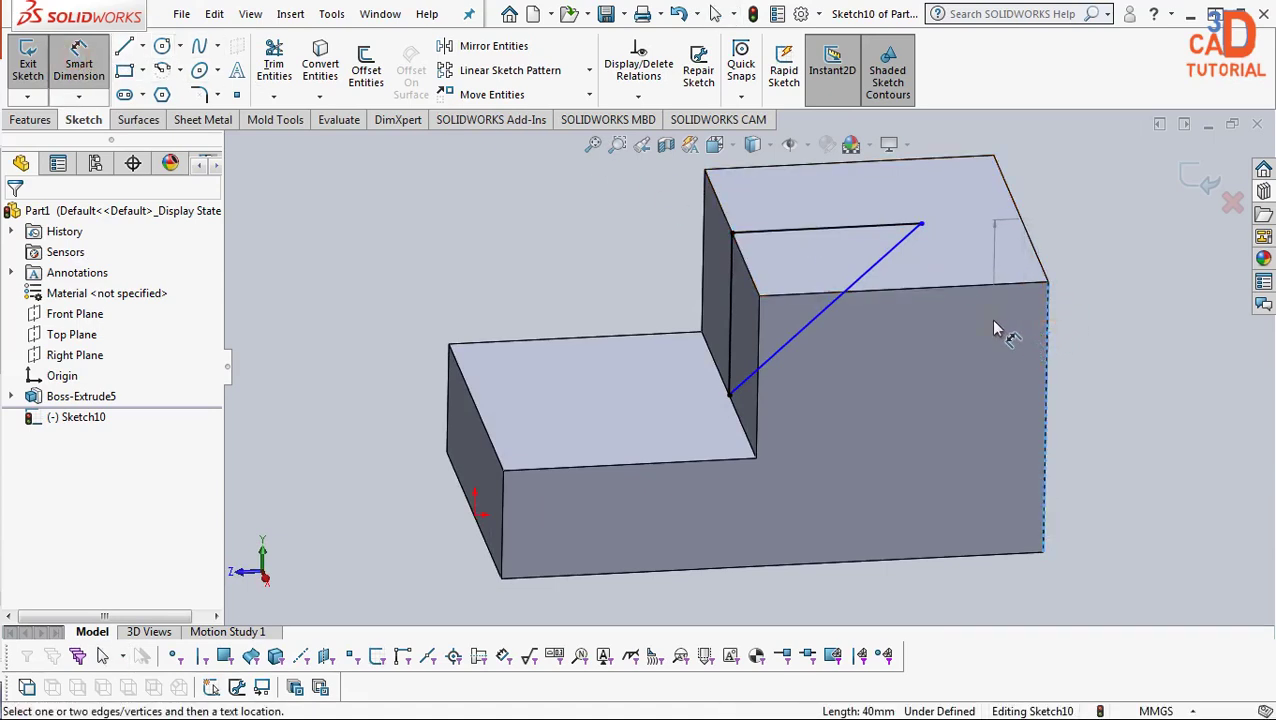
pyautogui.press('Escape')
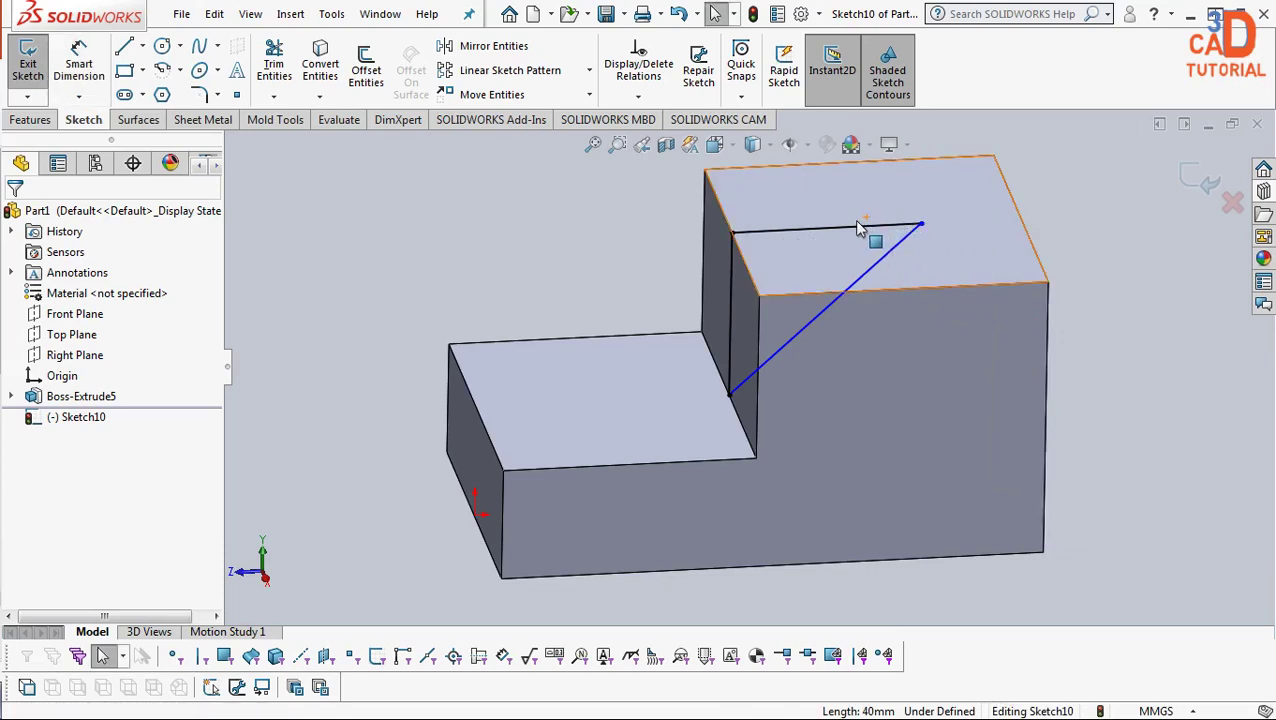
pyautogui.click(79, 62)
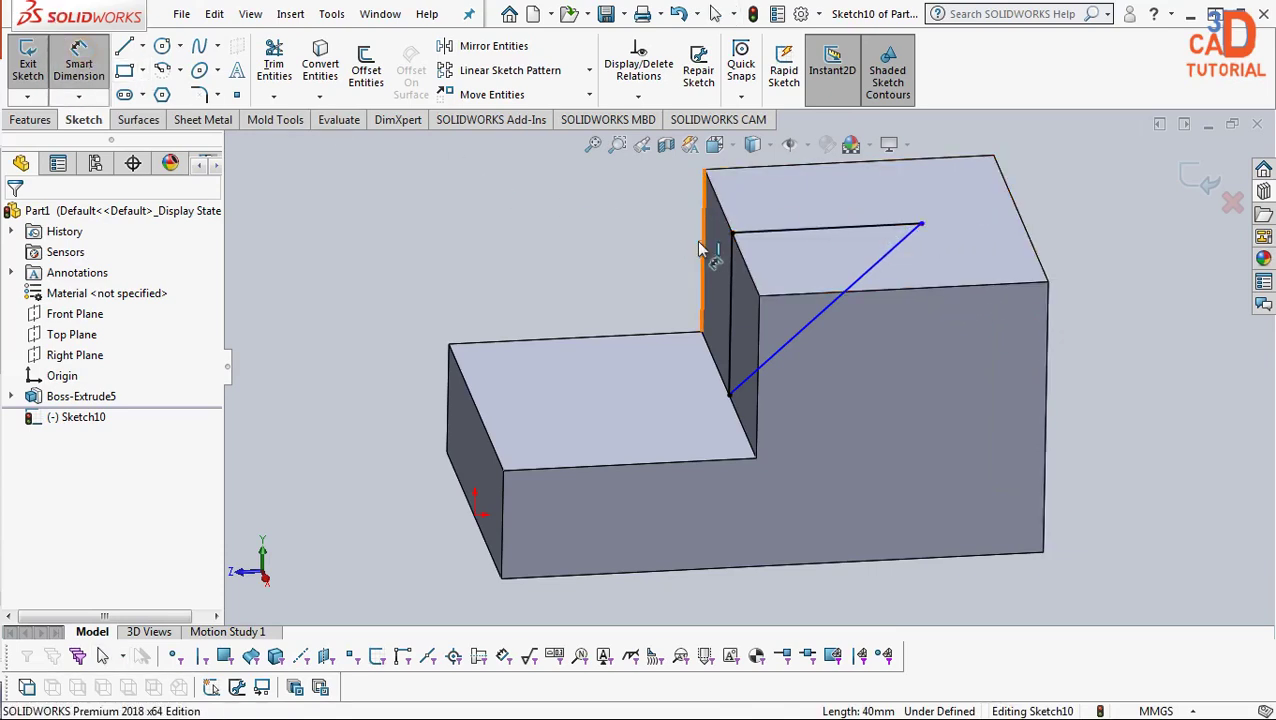
pyautogui.click(794, 212)
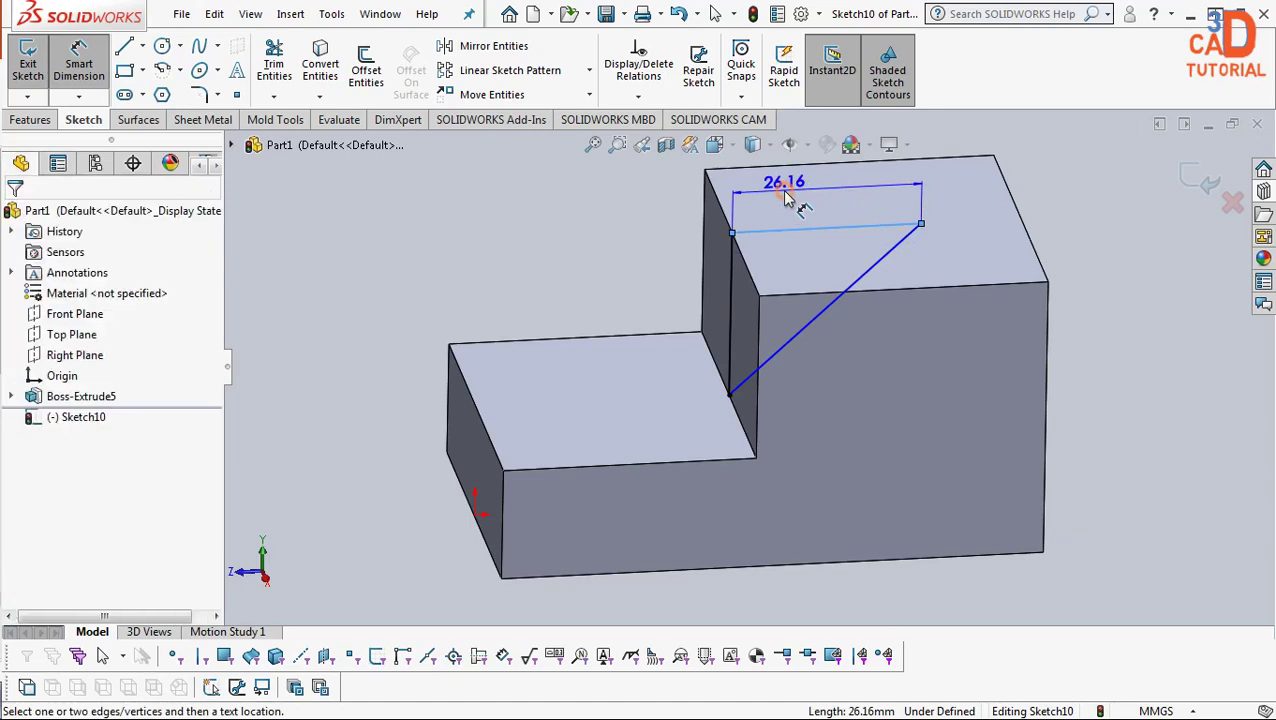
pyautogui.click(785, 200)
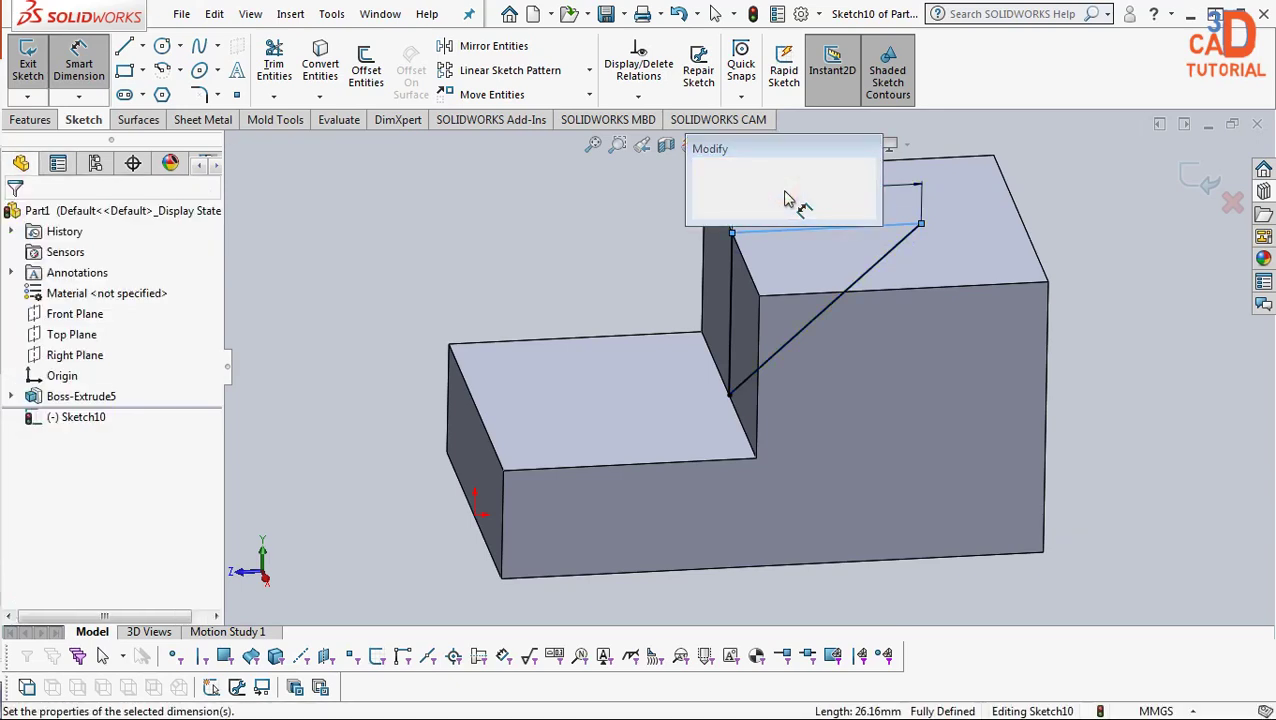
pyautogui.write('28')
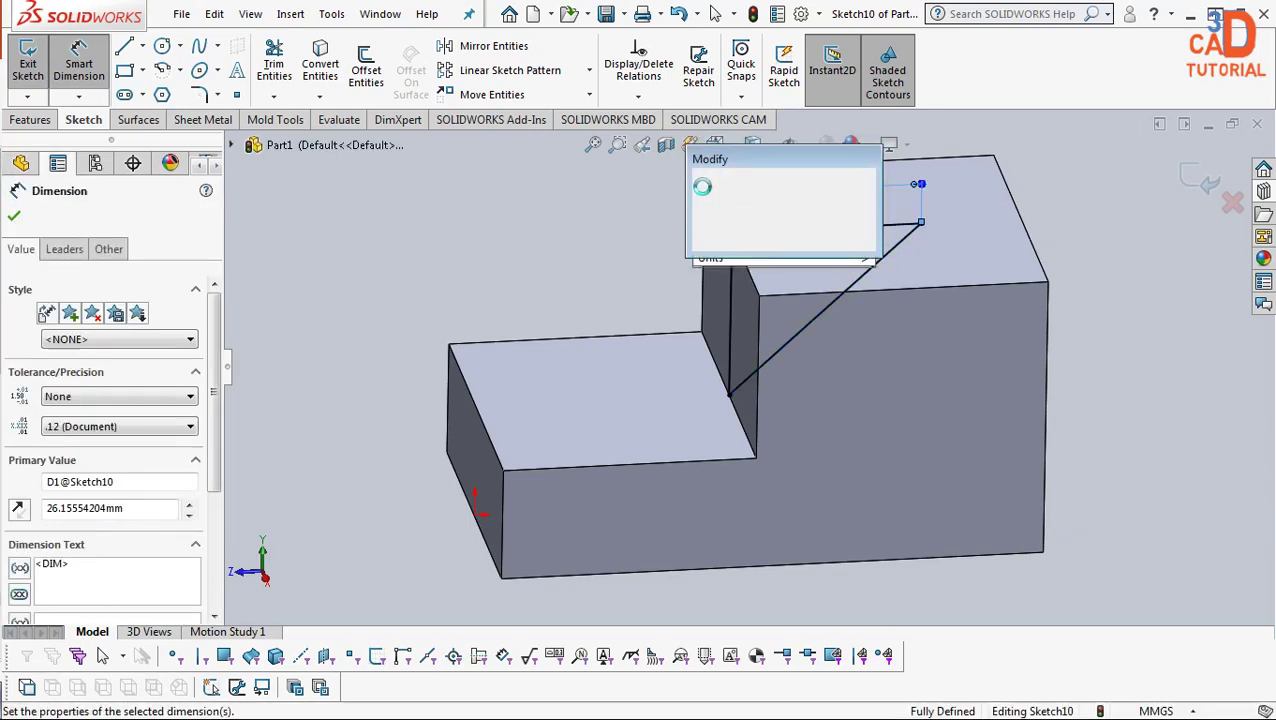
pyautogui.press('Return')
# - Start an extruded cut from the fully defined triangle sketch
pyautogui.moveTo(833, 408); pyautogui.dragTo(820, 356, button='middle')
pyautogui.click(598, 279)
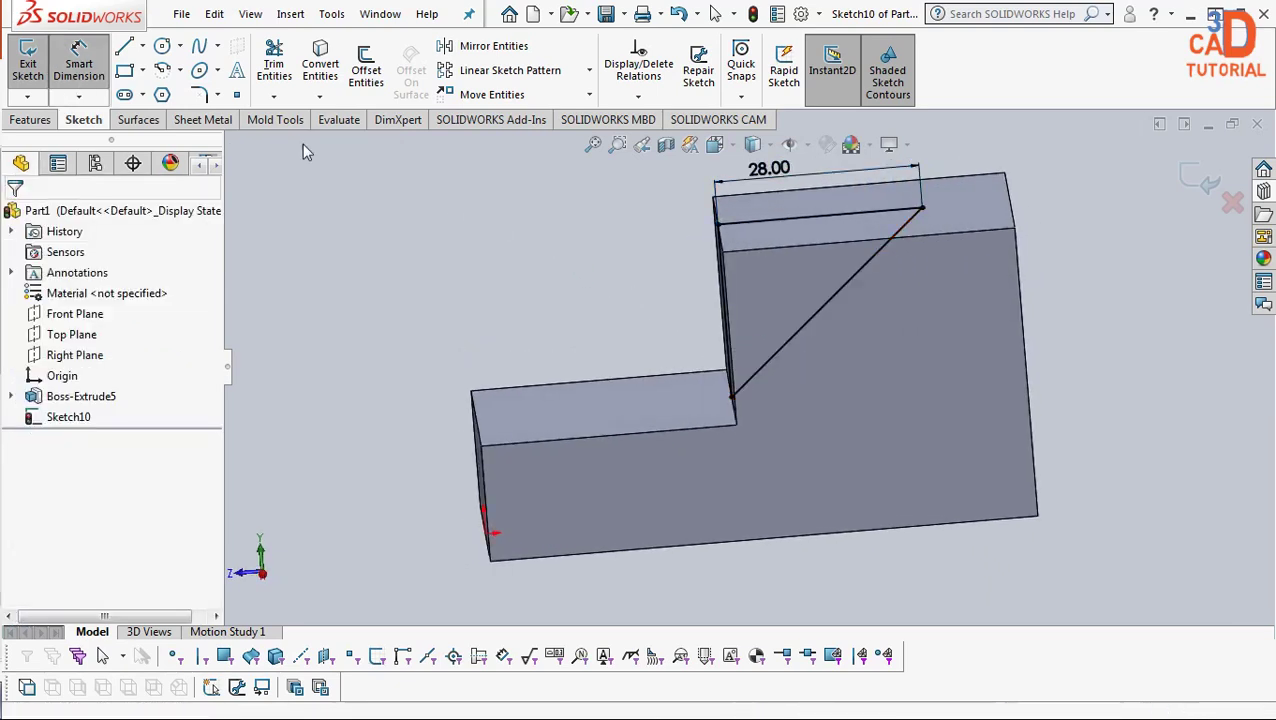
pyautogui.click(28, 121)
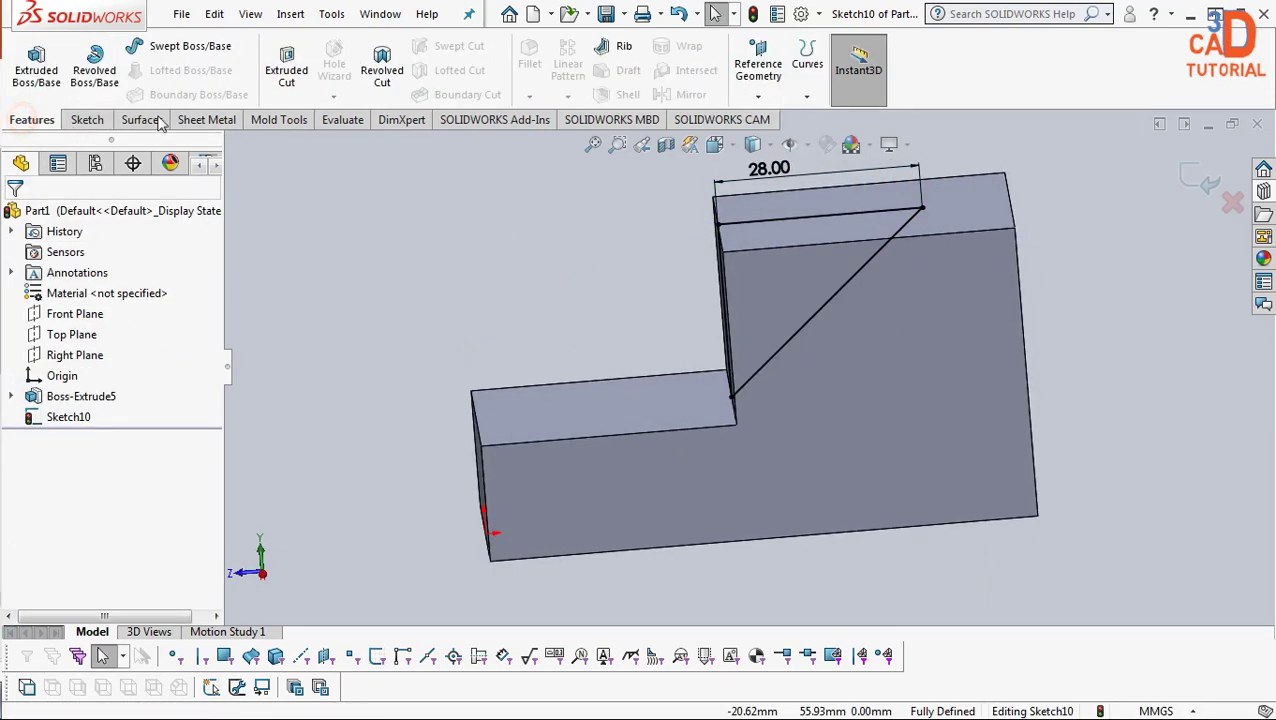
pyautogui.click(301, 66)
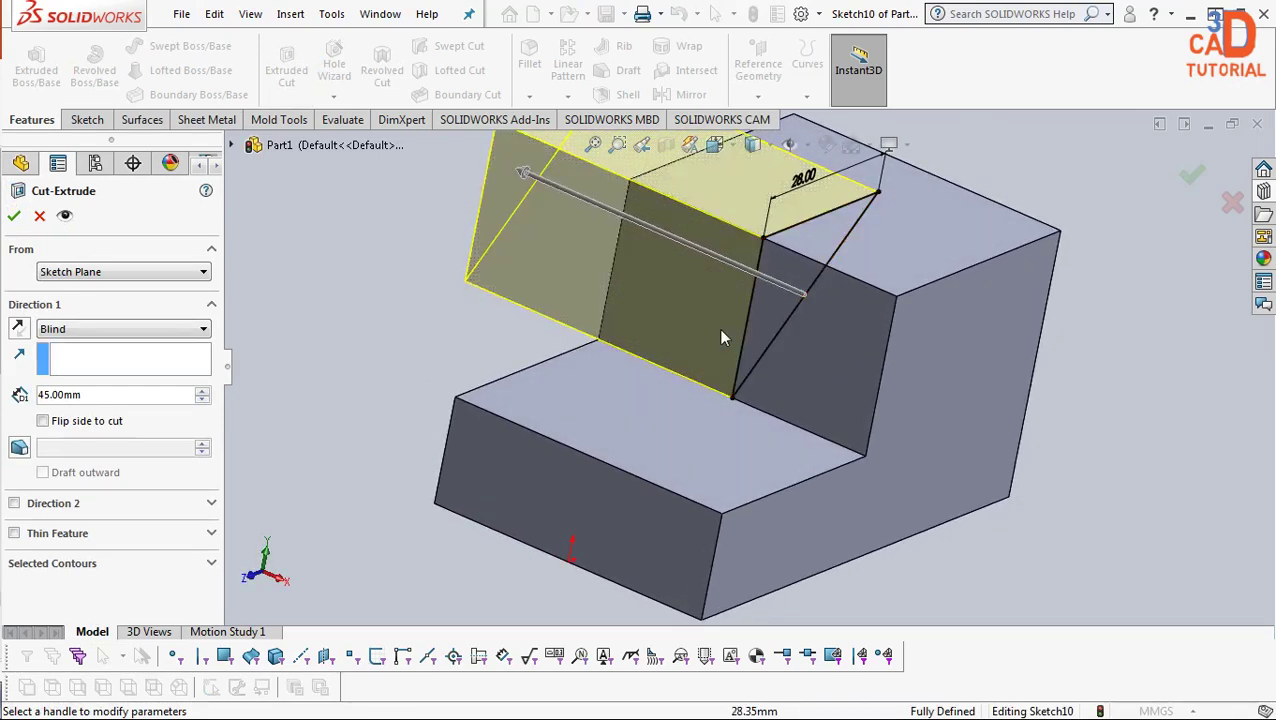
# - Set the cut to Mid Plane with a 15 mm depth, creating Cut-Extrude3
pyautogui.click(108, 329)
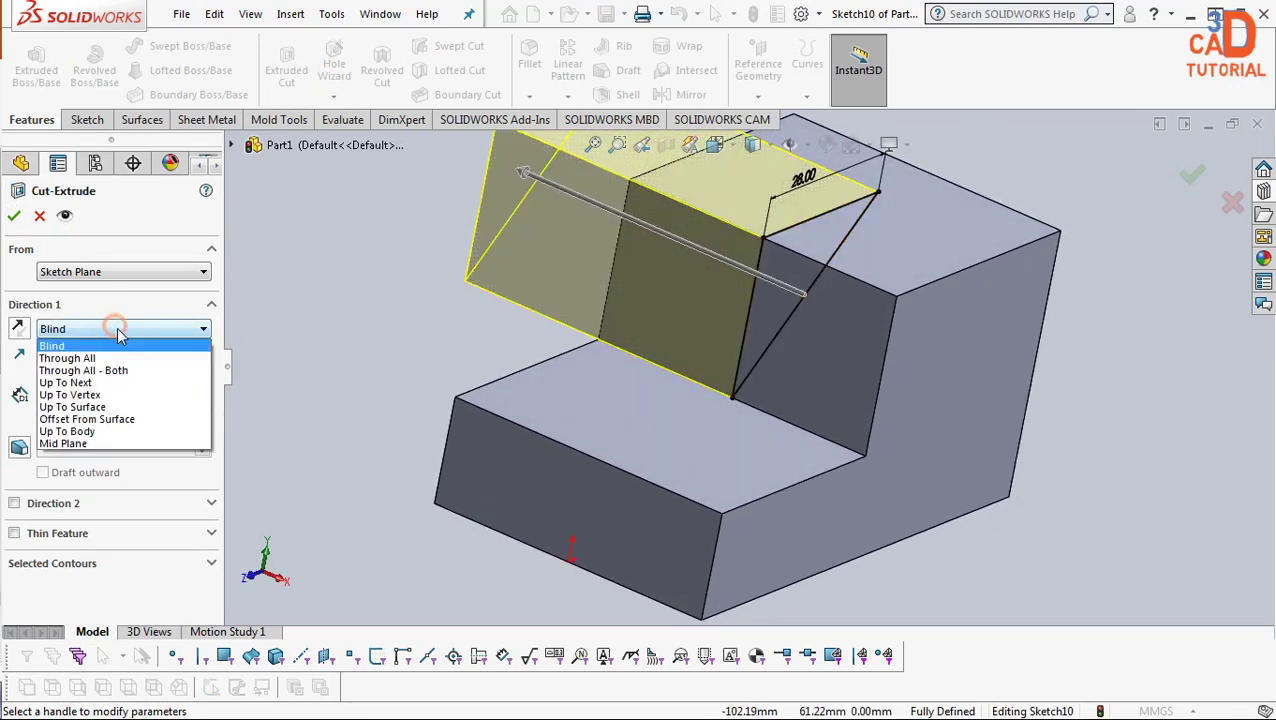
pyautogui.click(100, 443)
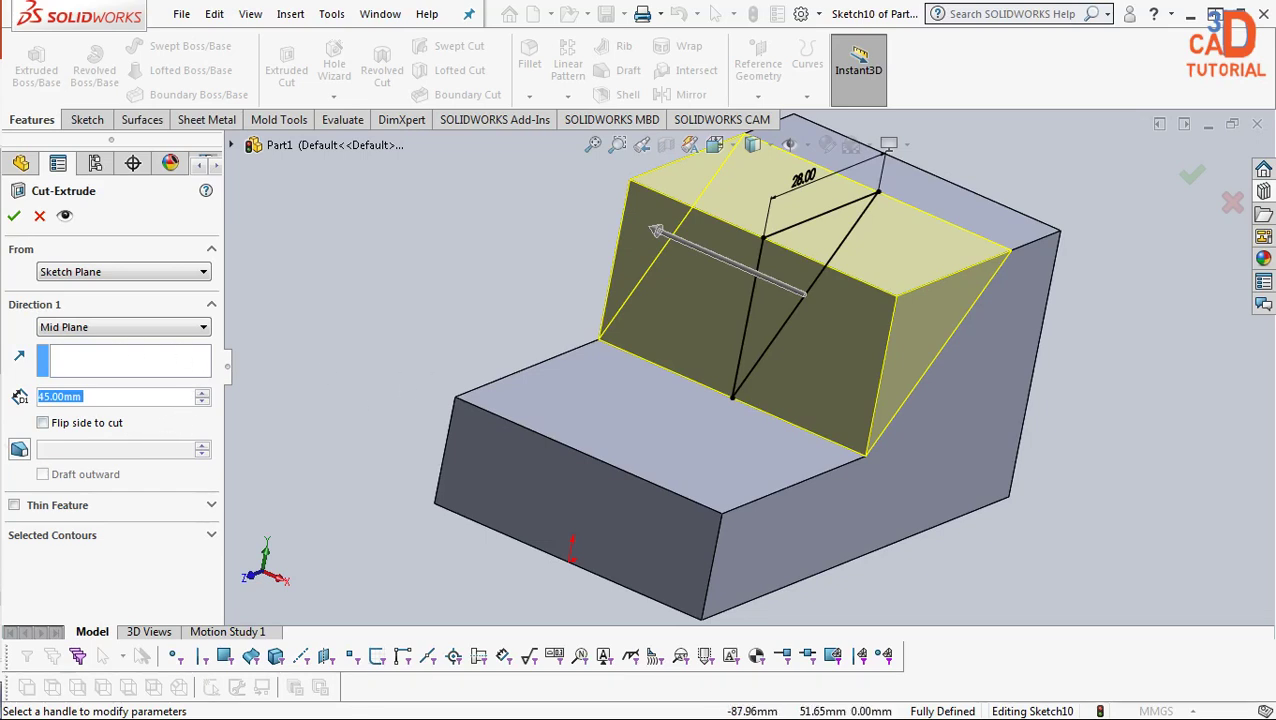
pyautogui.click(120, 398)
pyautogui.doubleClick(117, 401)
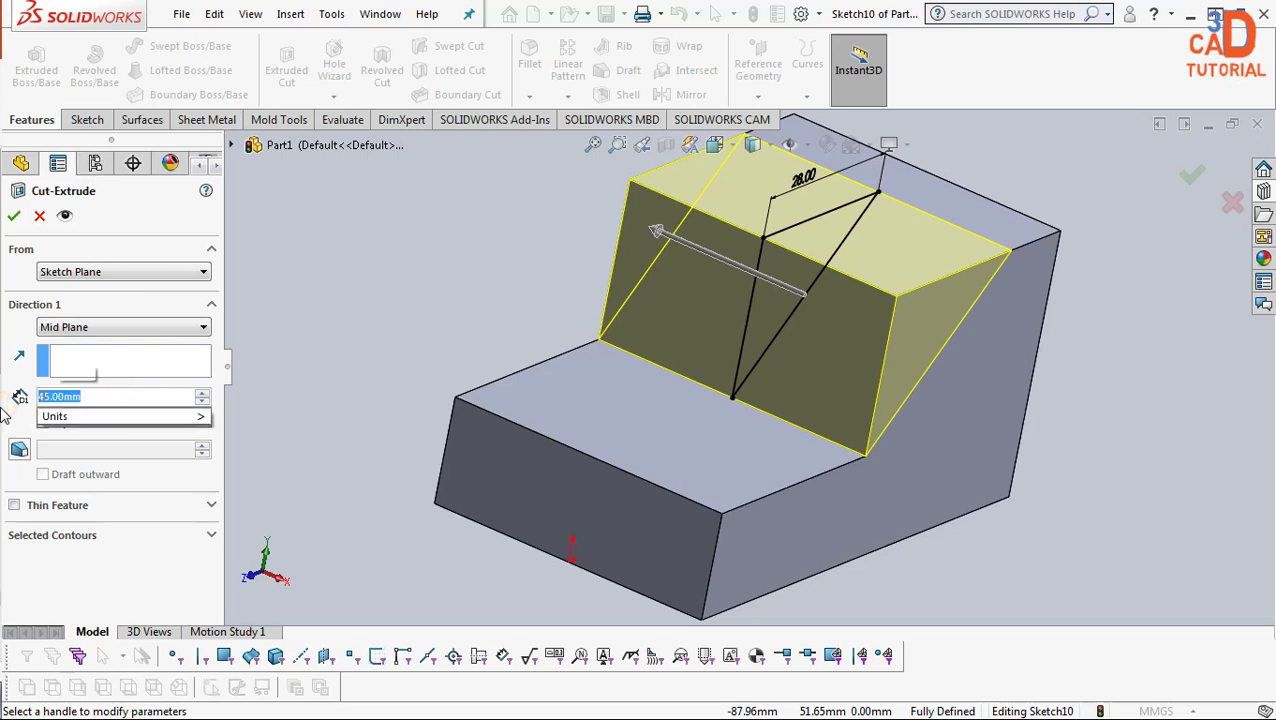
pyautogui.write('15')
pyautogui.press('Return')
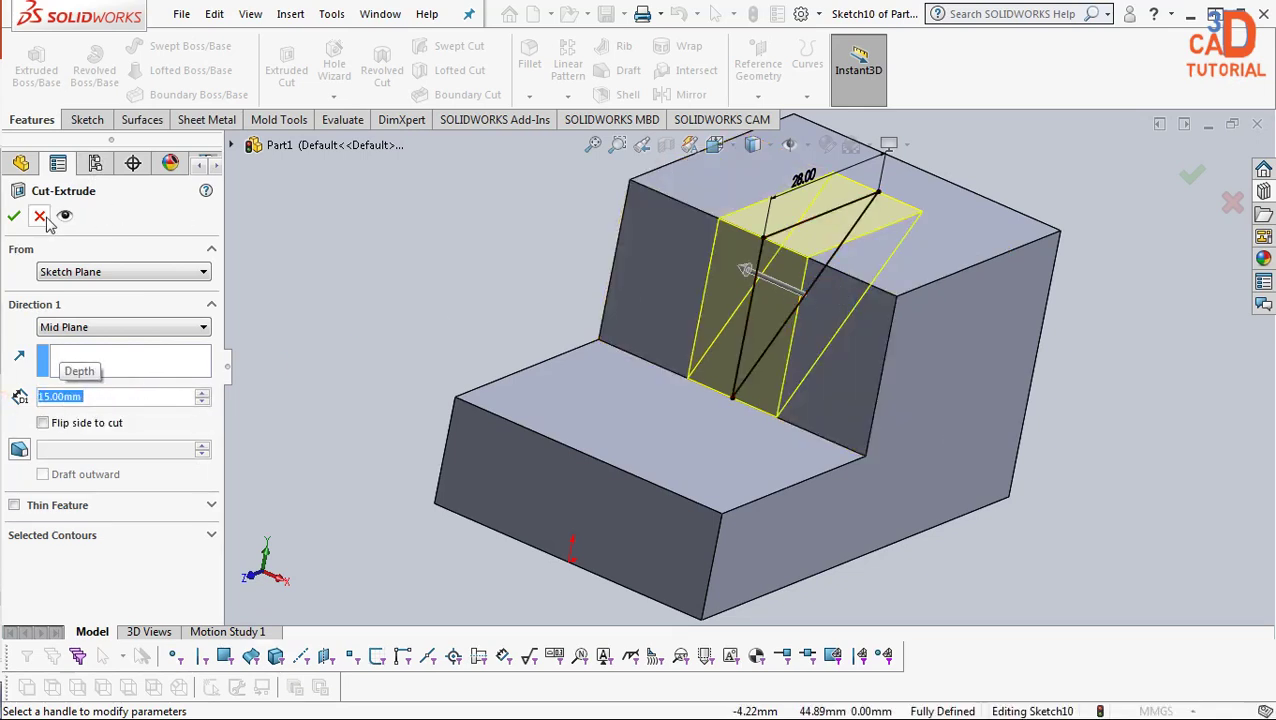
pyautogui.click(14, 216)
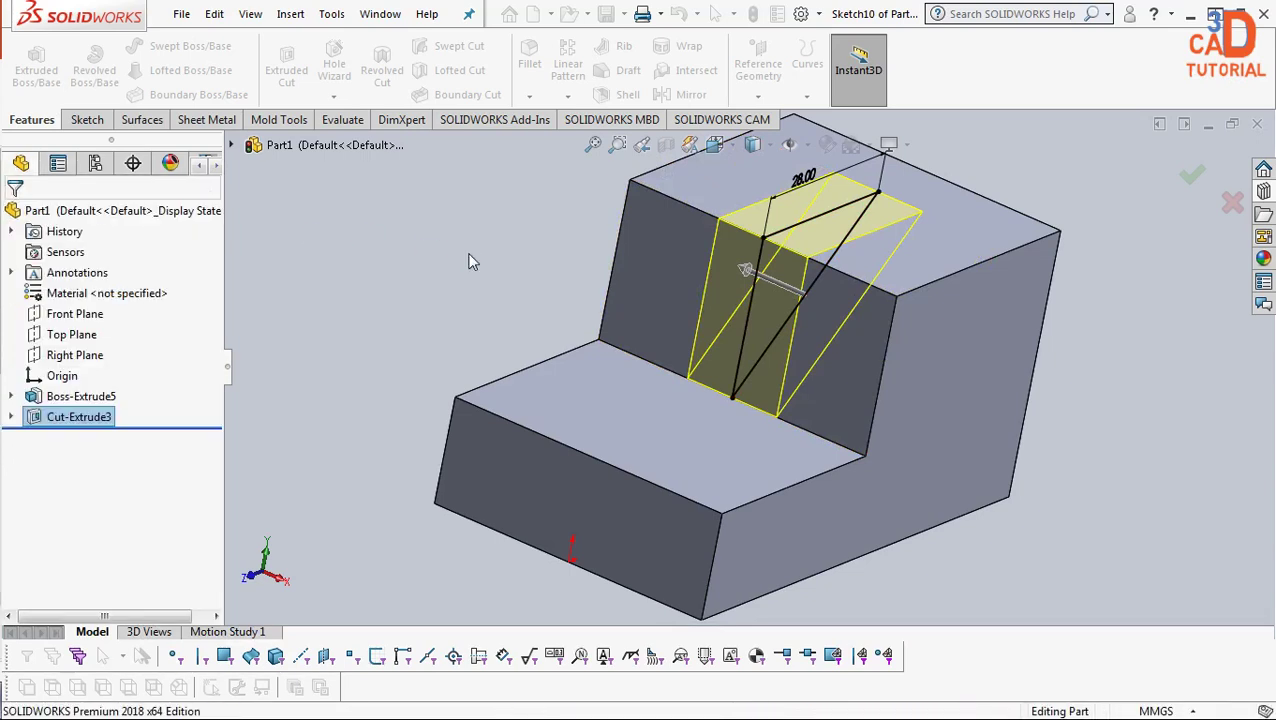
pyautogui.moveTo(469, 265); pyautogui.dragTo(769, 390, button='middle')
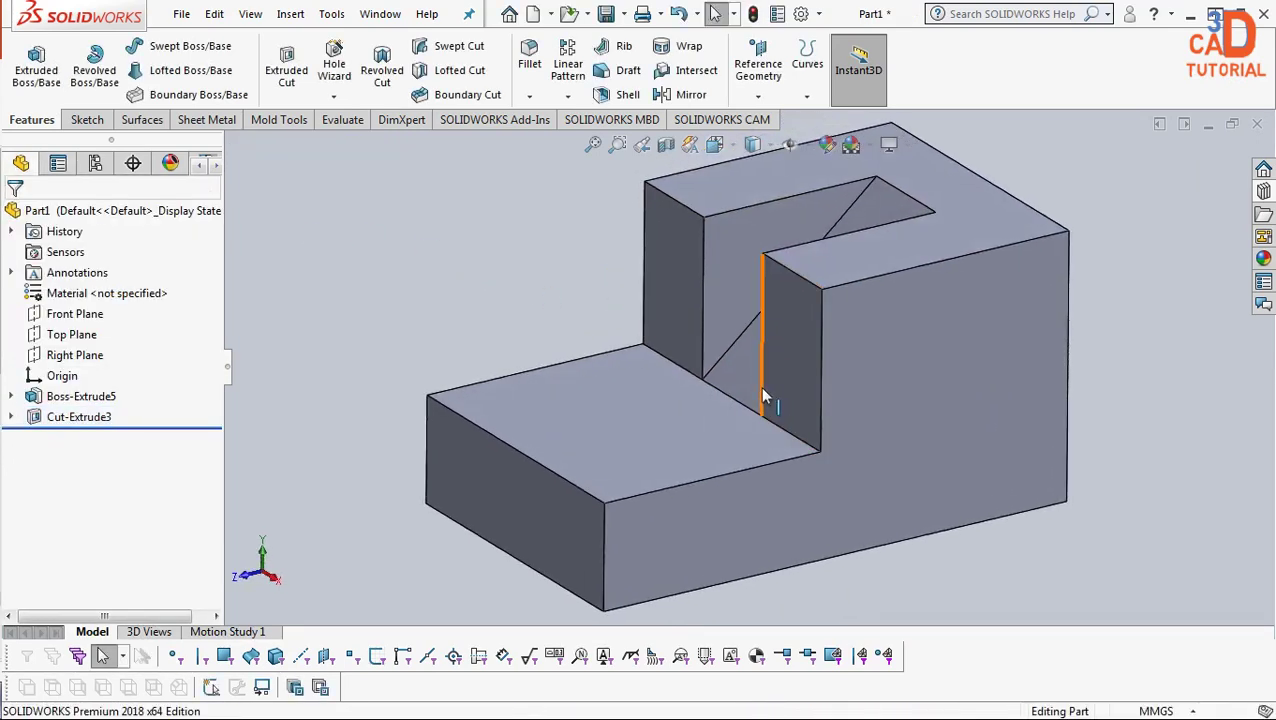
# - Roll the feature tree back above Cut-Extrude3 to show the uncut stepped block
pyautogui.scroll(-2, 557, 311)
pyautogui.hotkey('ctrl', '7')
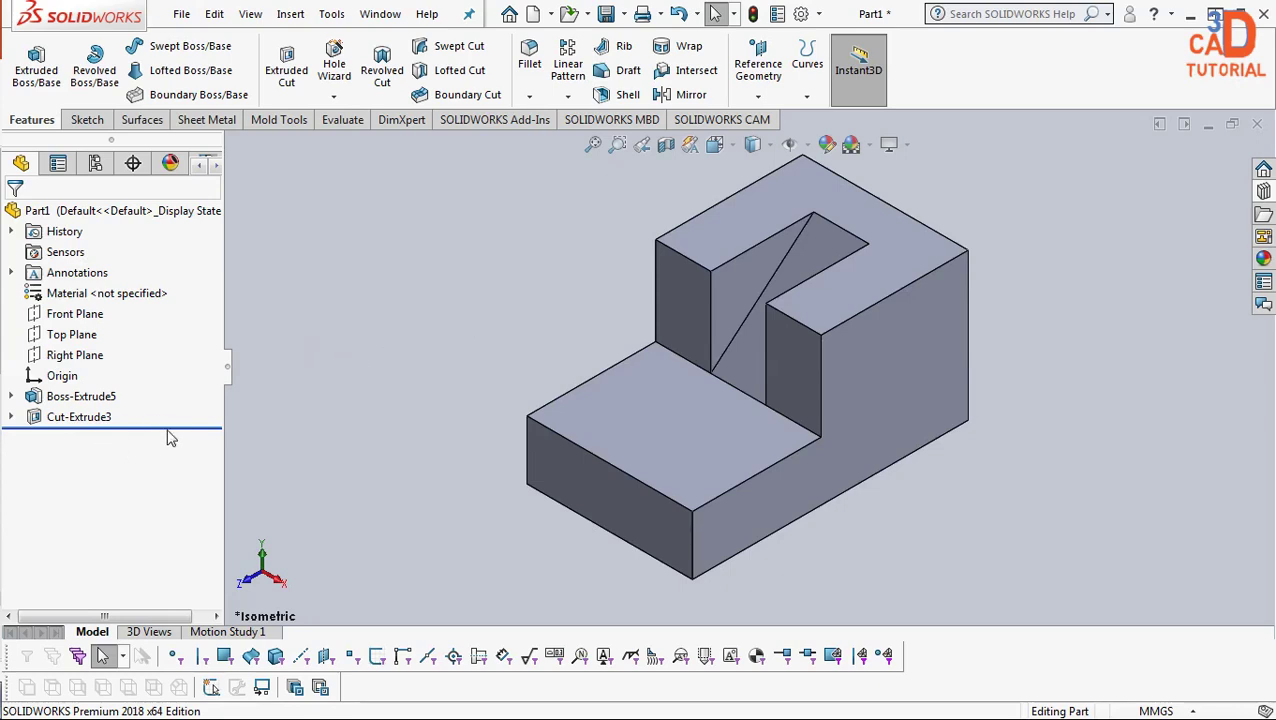
pyautogui.moveTo(174, 424)
pyautogui.mouseDown()
pyautogui.moveTo(165, 403)
pyautogui.moveTo(428, 405)
pyautogui.mouseUp()
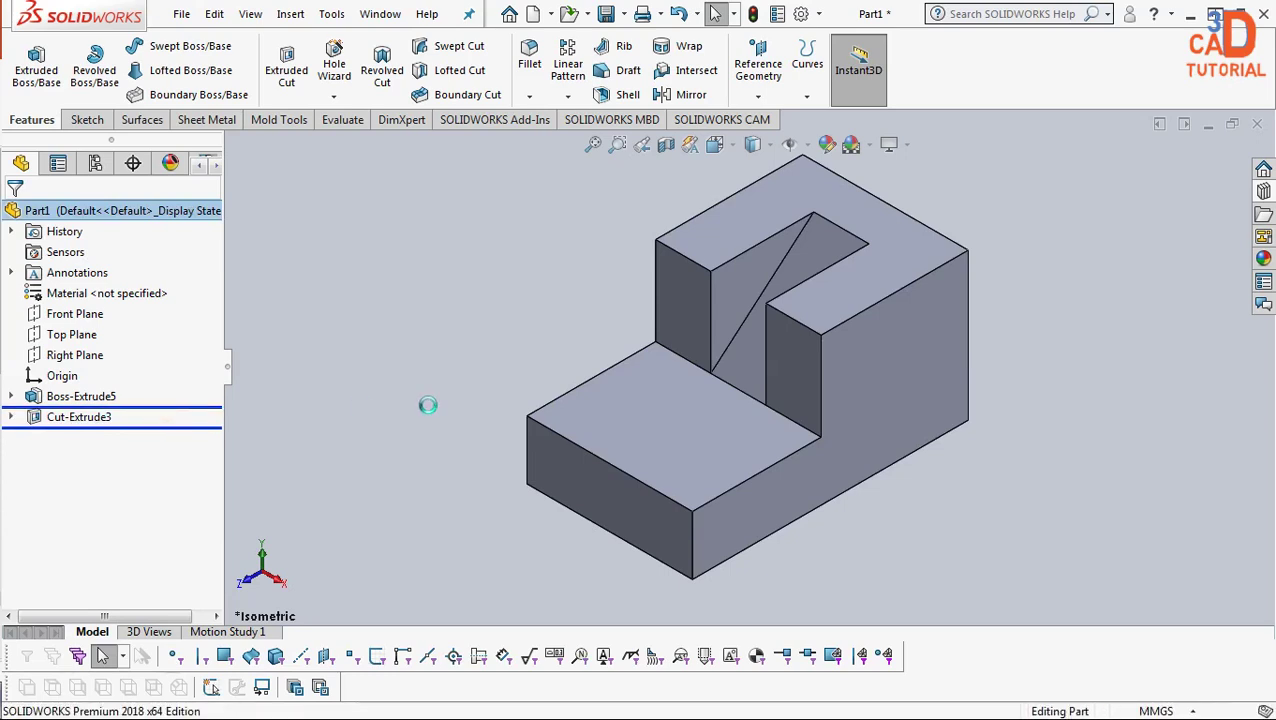
pyautogui.click(859, 347)
# - Start a new sketch on the block's right side face, viewed Normal To
pyautogui.rightClick(862, 348)
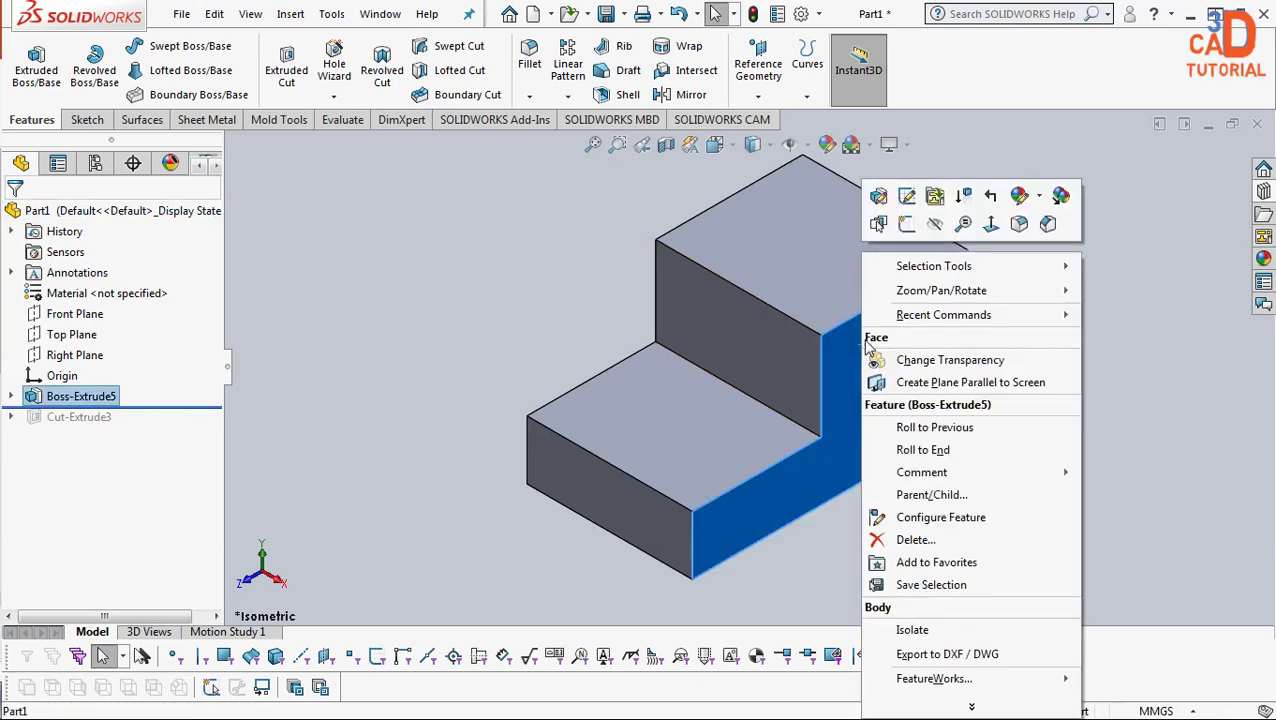
pyautogui.click(906, 223)
pyautogui.press('space')
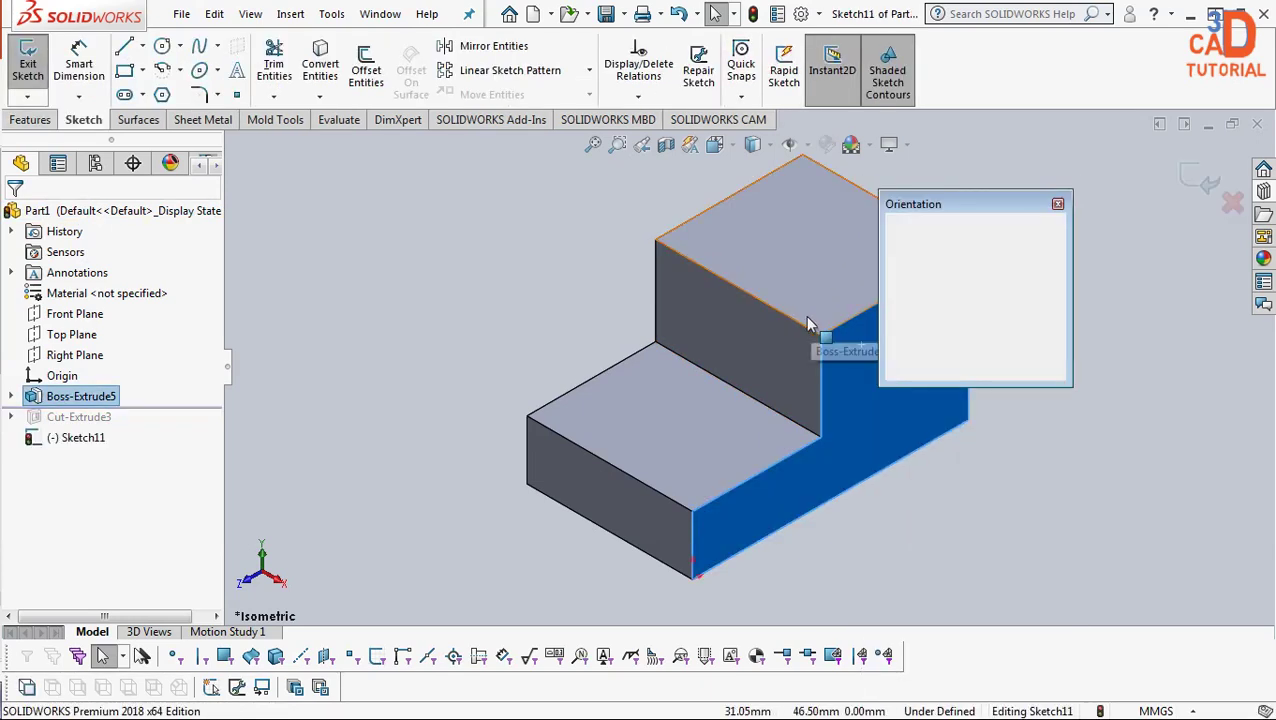
pyautogui.click(1053, 311)
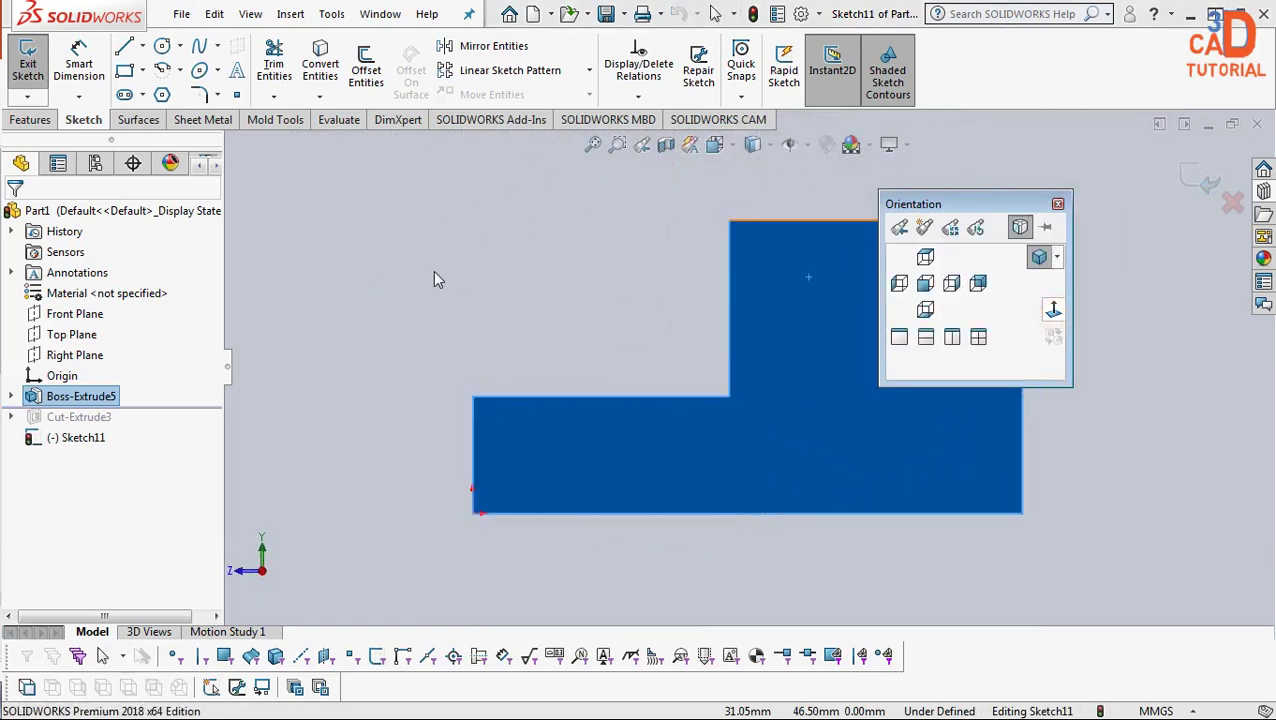
pyautogui.click(413, 248)
# - Draw a closed triangle from the inner corner to the upper step's top edge
pyautogui.click(124, 45)
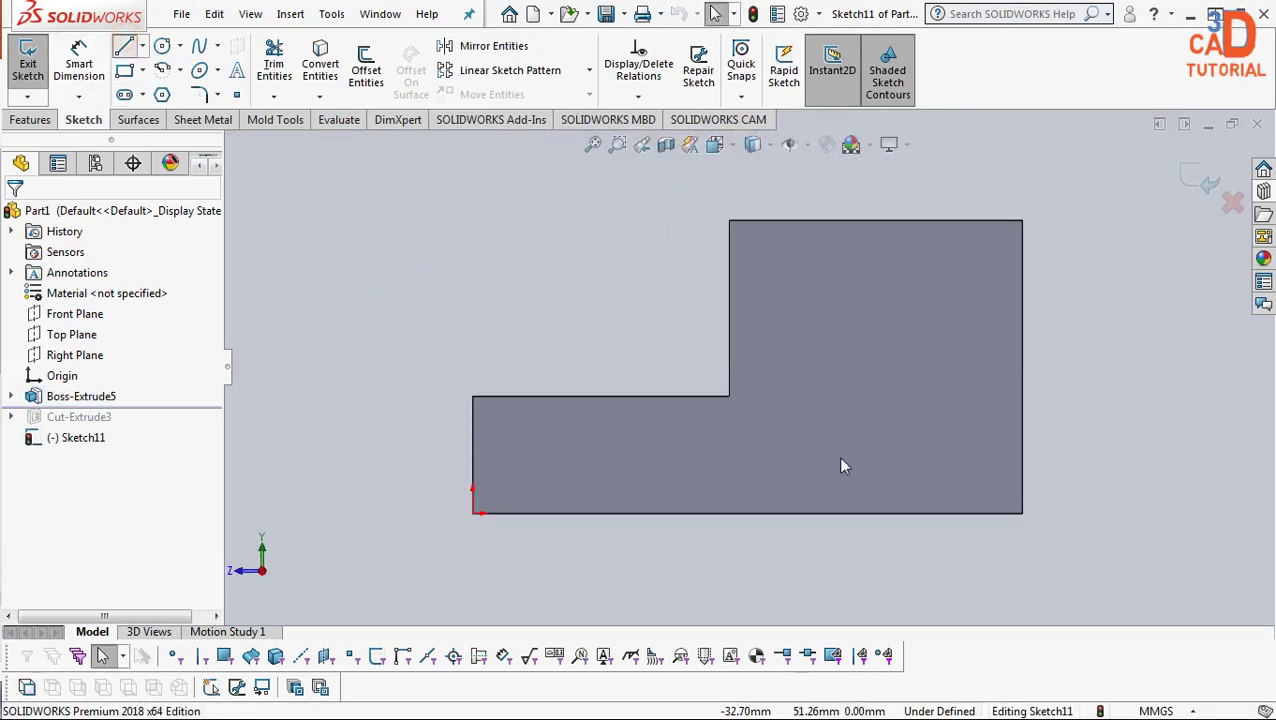
pyautogui.click(729, 396)
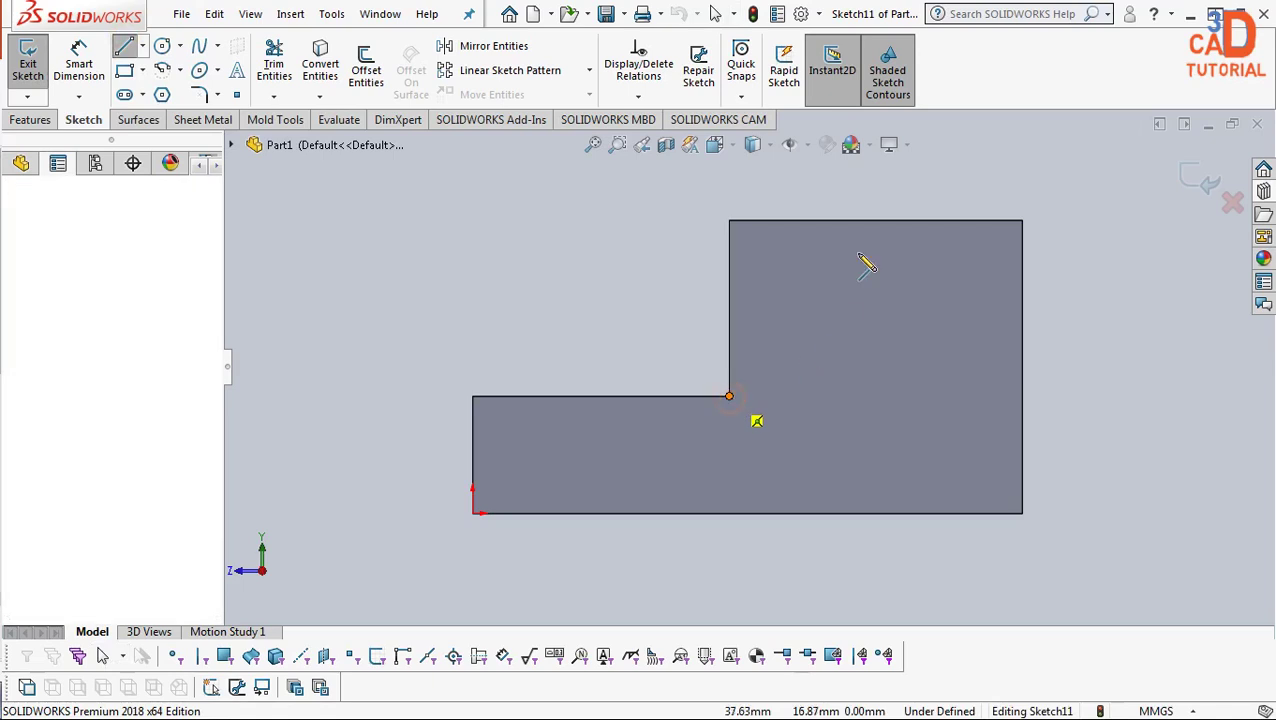
pyautogui.click(905, 220)
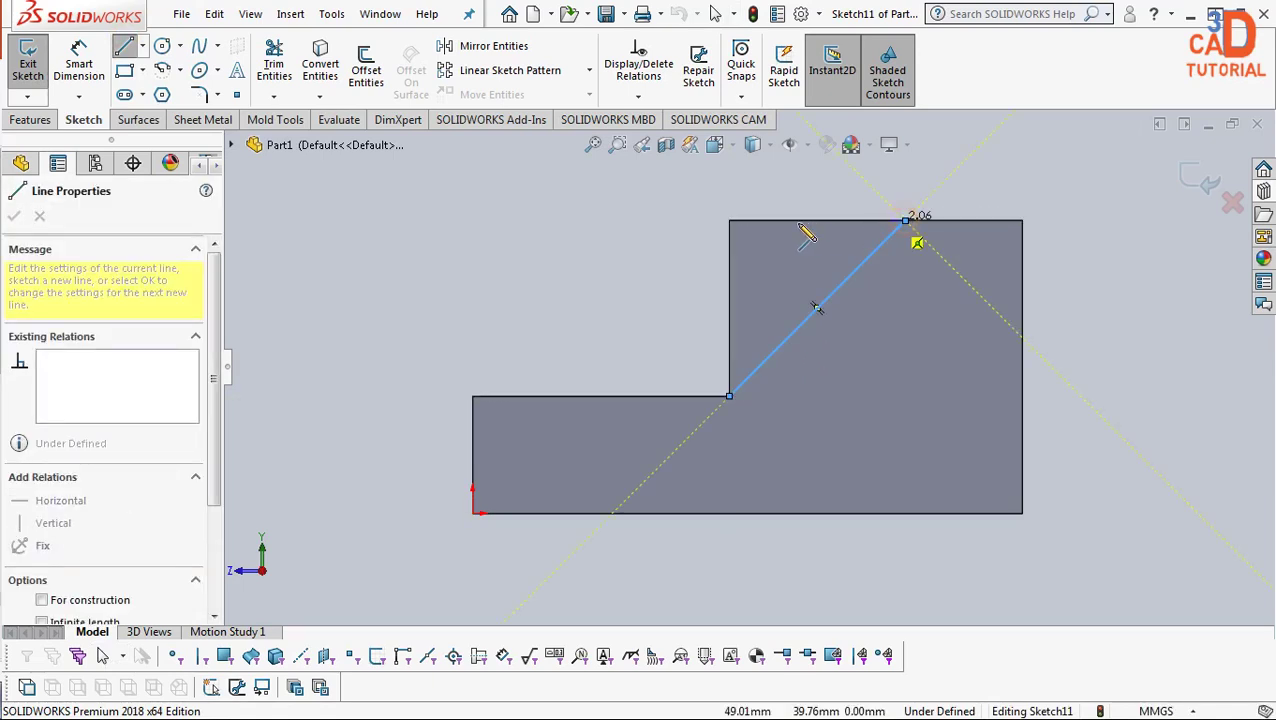
pyautogui.click(729, 220)
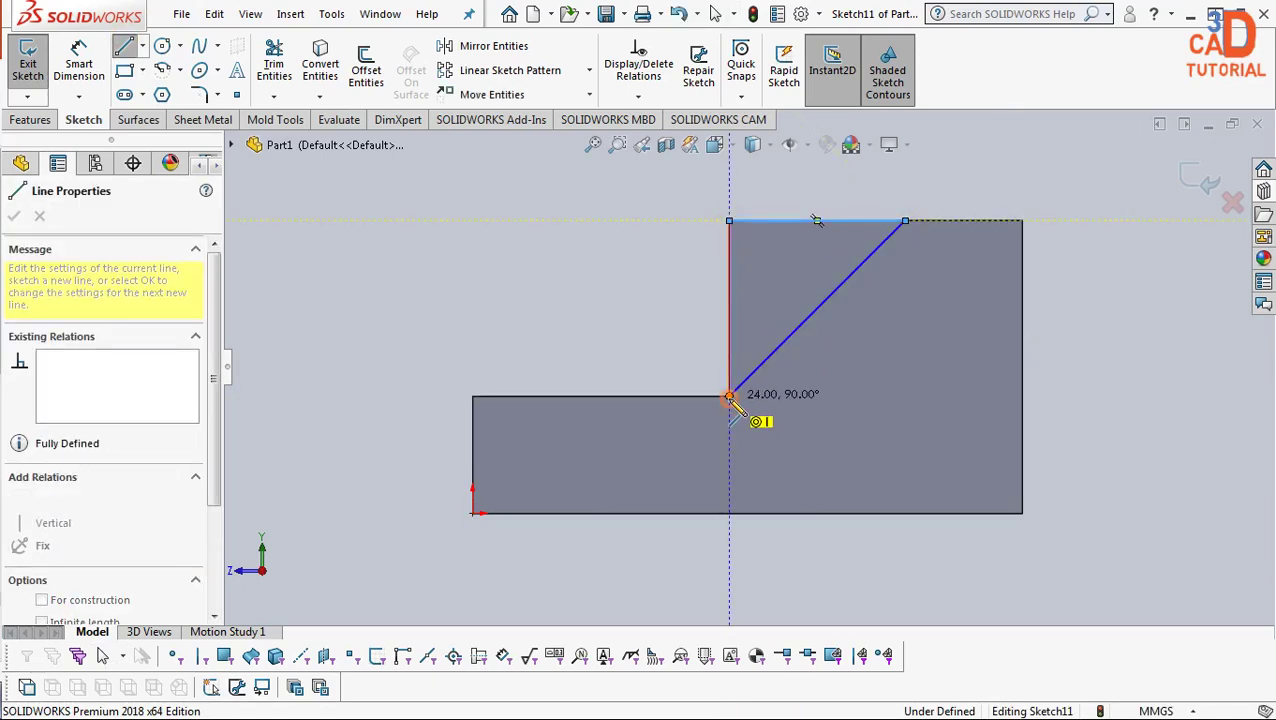
pyautogui.click(729, 396)
pyautogui.press('Escape')
# - Dimension the triangle's top edge to 28 mm
pyautogui.press('d')
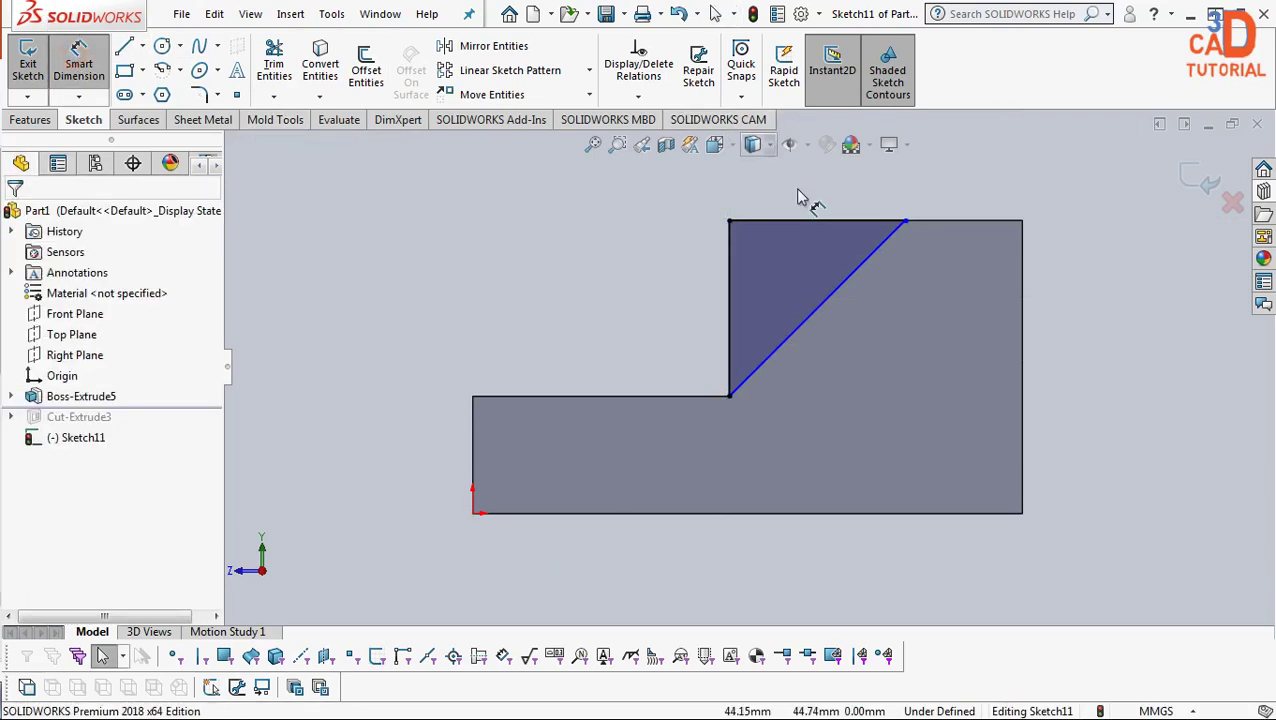
pyautogui.click(820, 192)
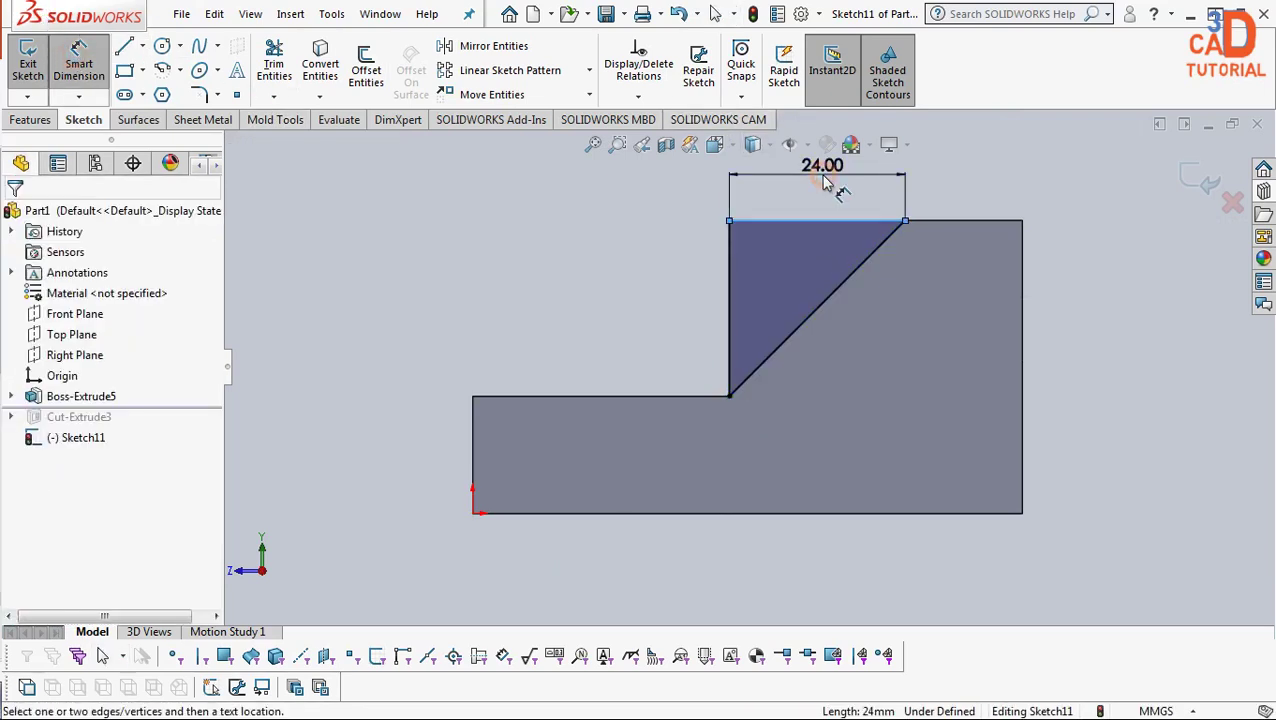
pyautogui.click(823, 183)
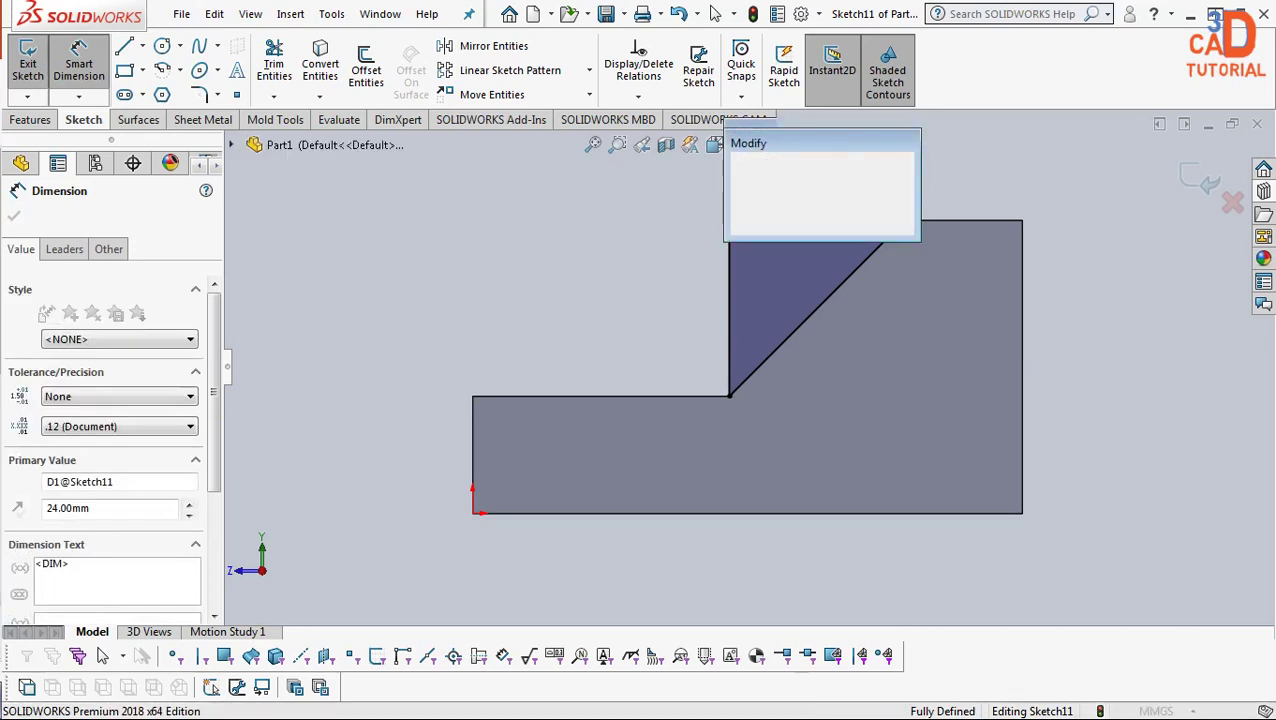
pyautogui.write('28')
pyautogui.press('Return')
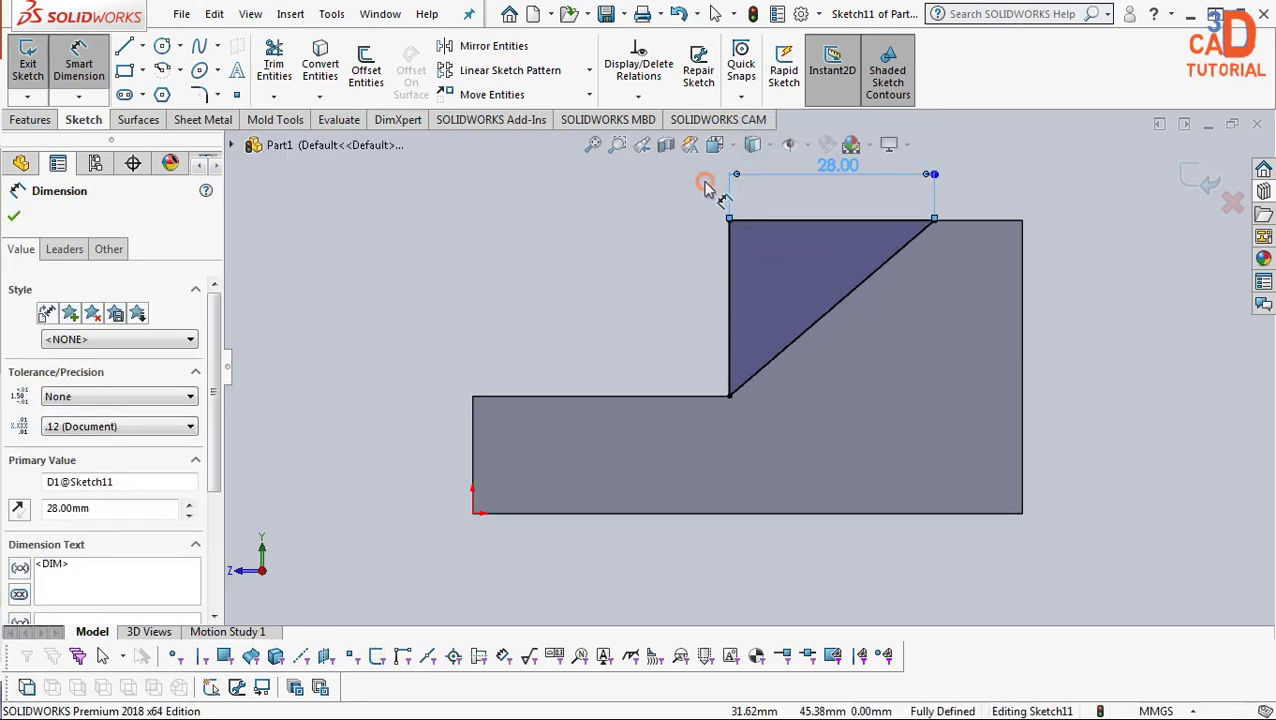
pyautogui.moveTo(706, 188); pyautogui.dragTo(818, 322, button='middle')
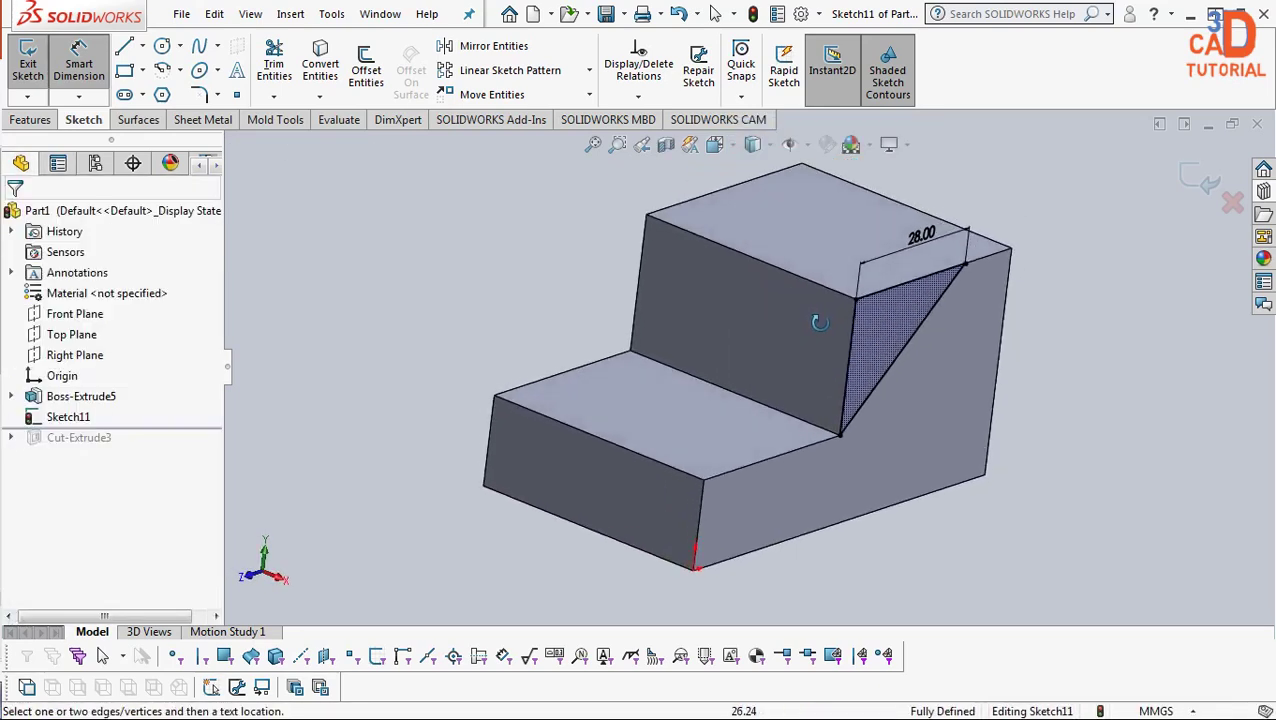
pyautogui.click(31, 120)
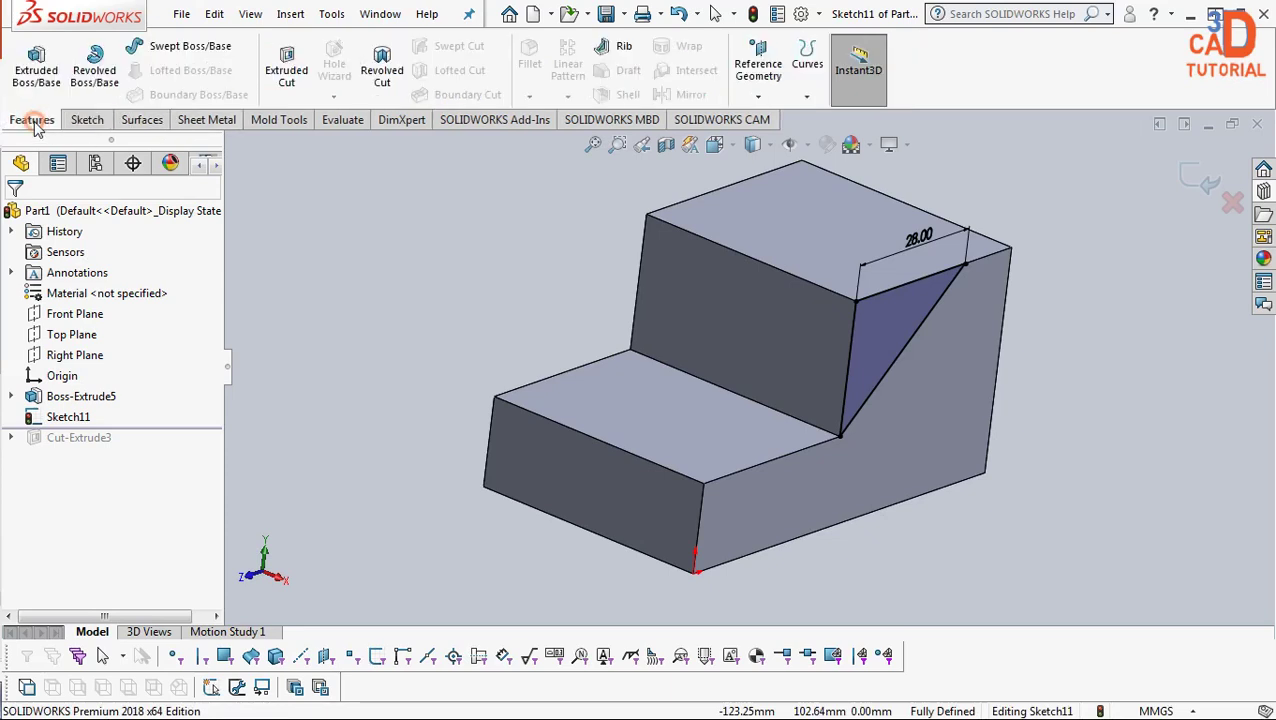
# - Start an extruded cut from the triangle, keeping the Blind end condition
pyautogui.click(286, 66)
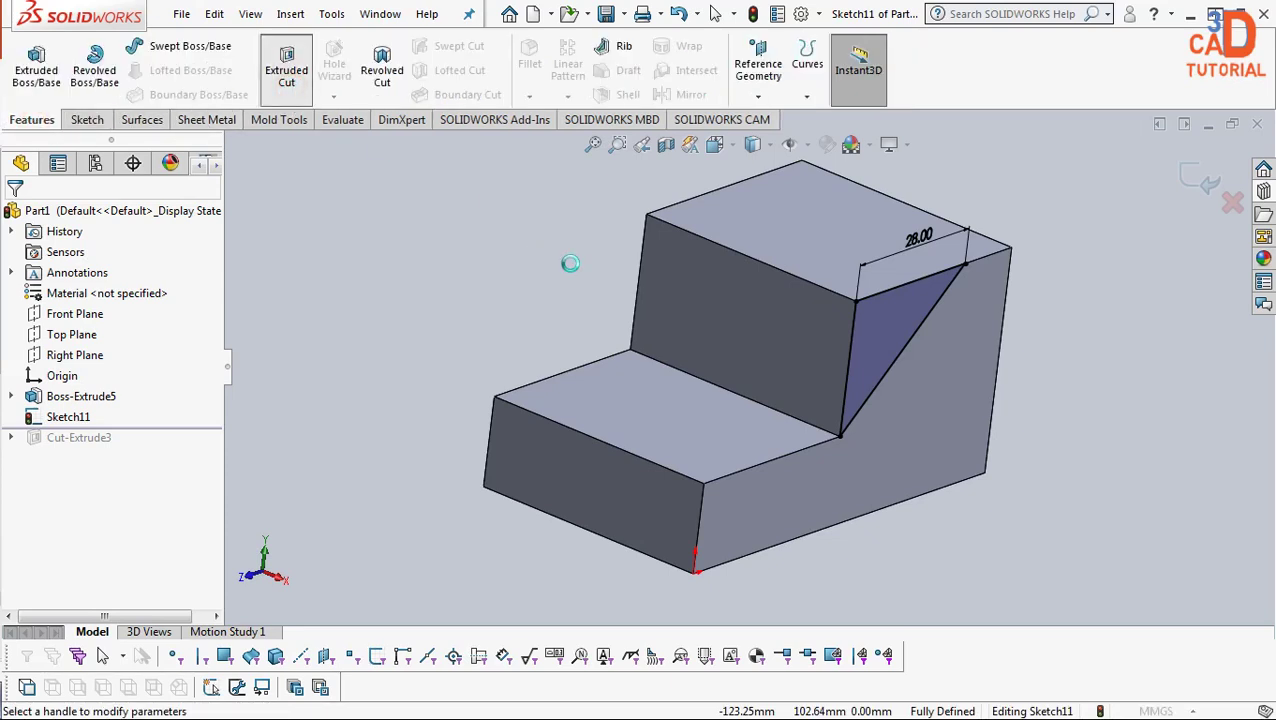
pyautogui.click(95, 330)
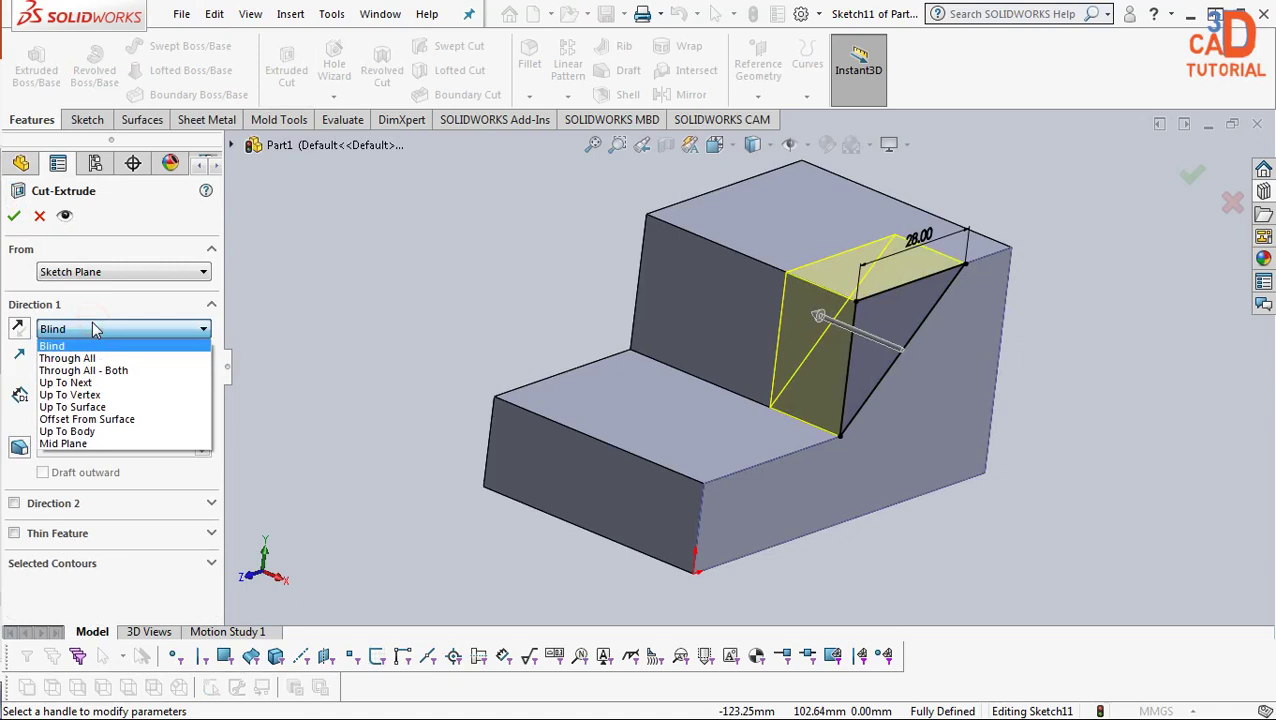
pyautogui.click(95, 330)
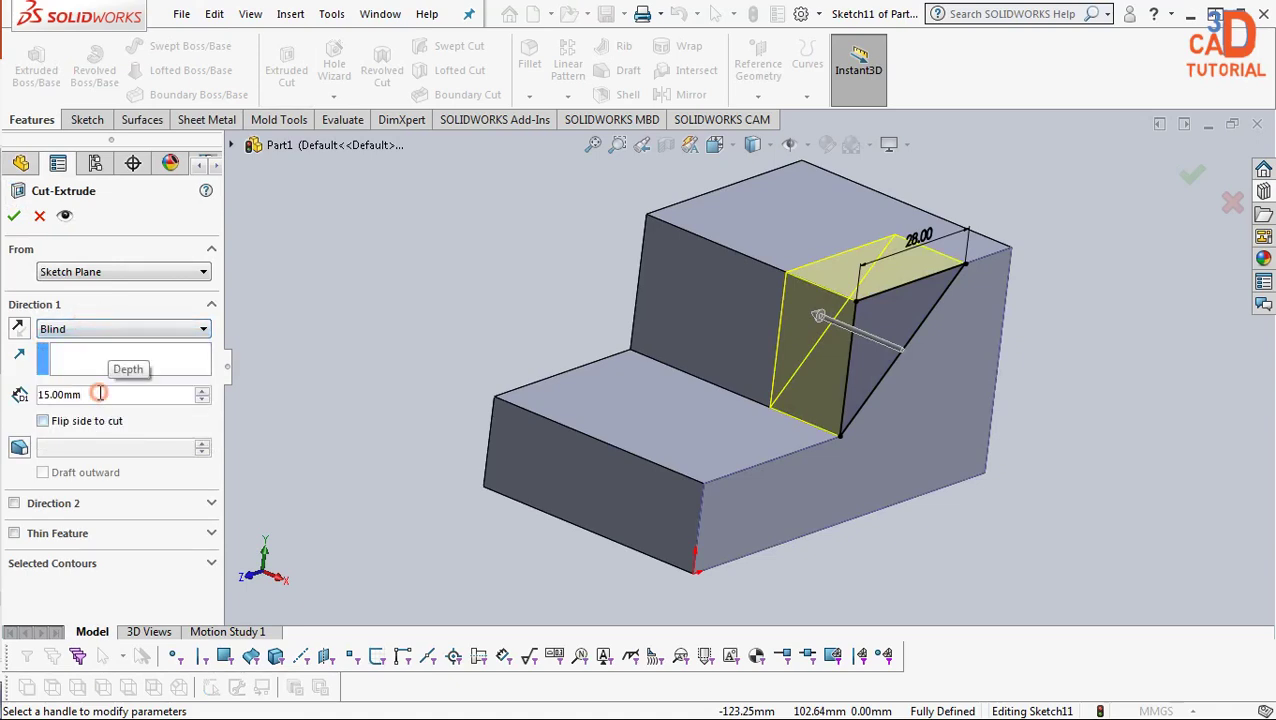
# - Start the cut from a reversed 15 mm offset and create Cut-Extrude4
pyautogui.click(86, 273)
pyautogui.click(75, 326)
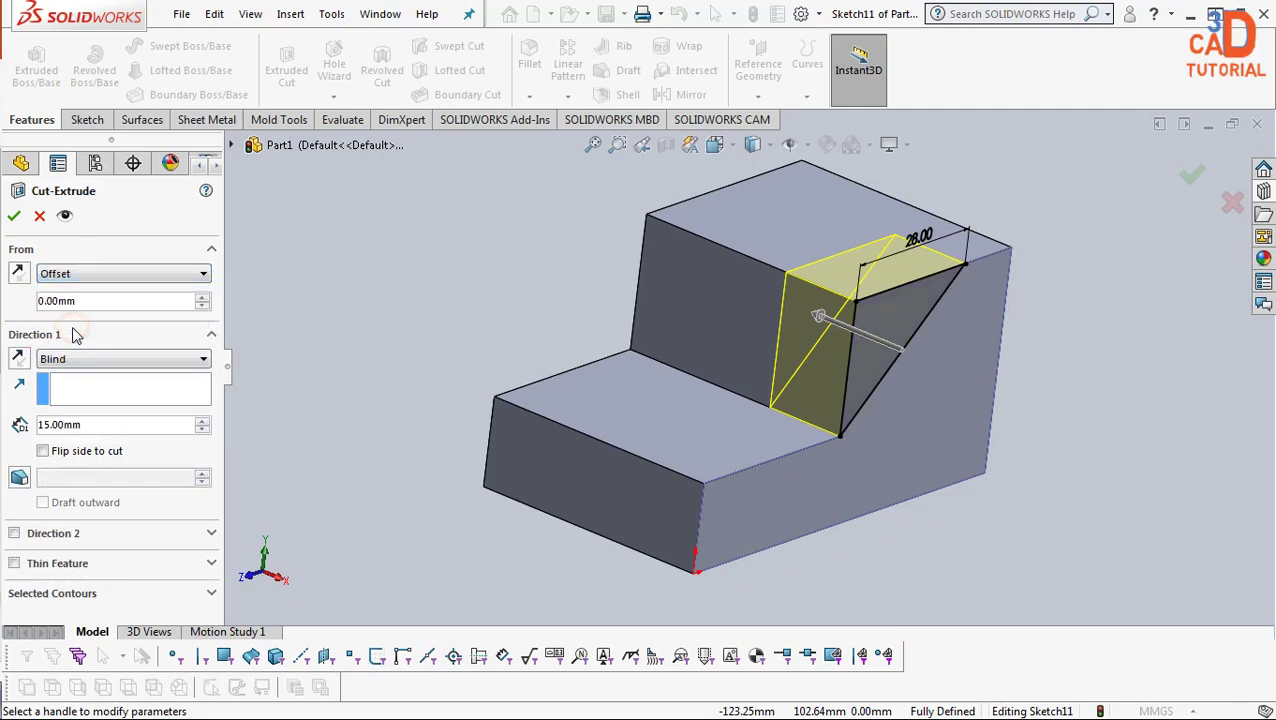
pyautogui.click(202, 296)
pyautogui.click(202, 296)
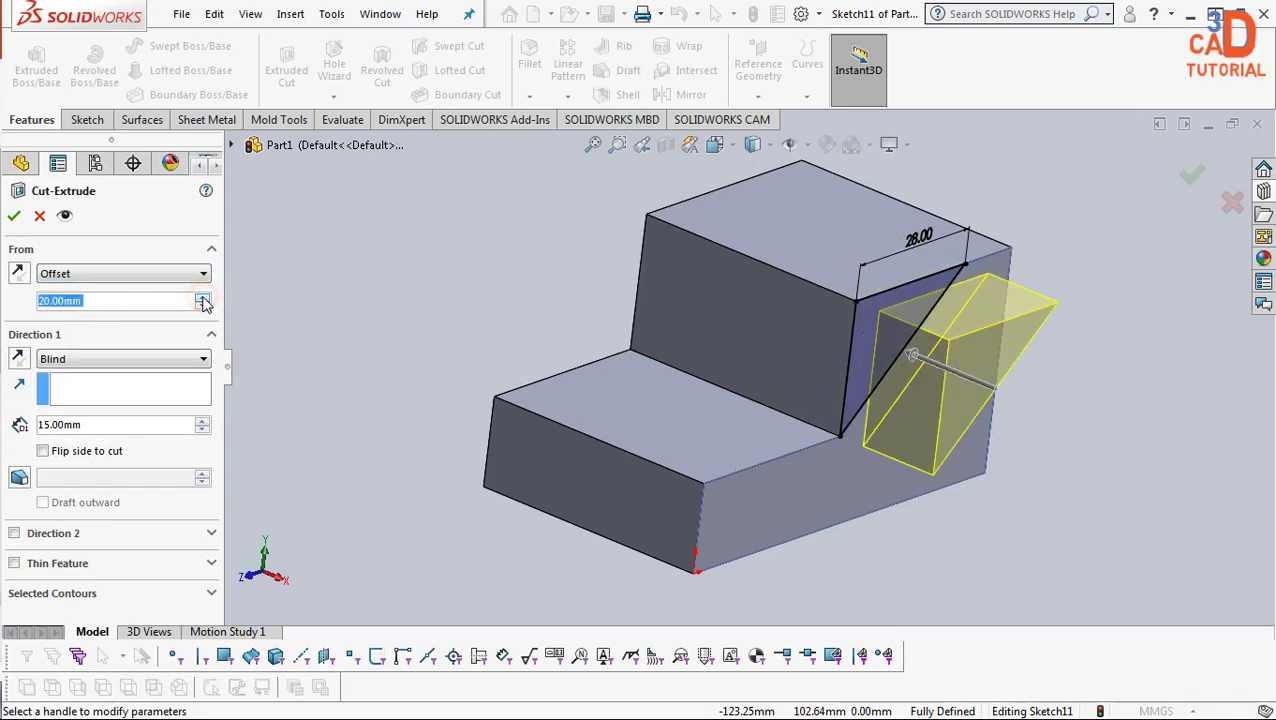
pyautogui.click(18, 273)
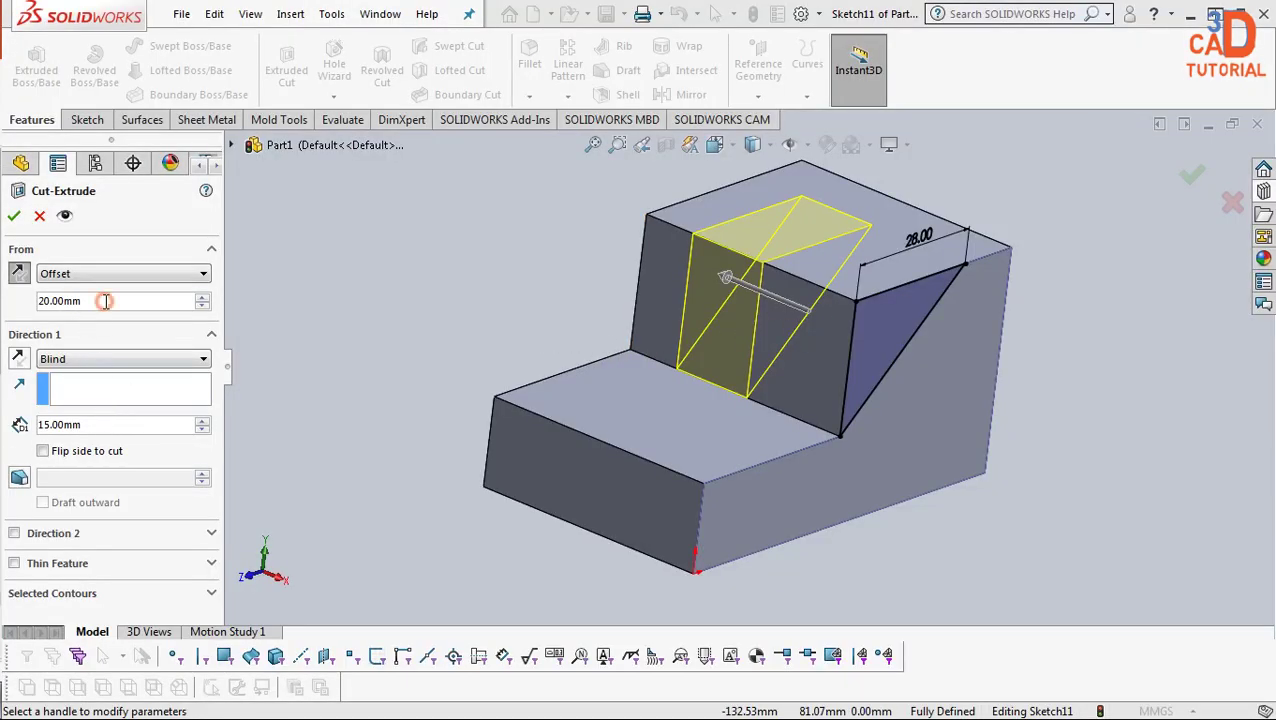
pyautogui.doubleClick(65, 304)
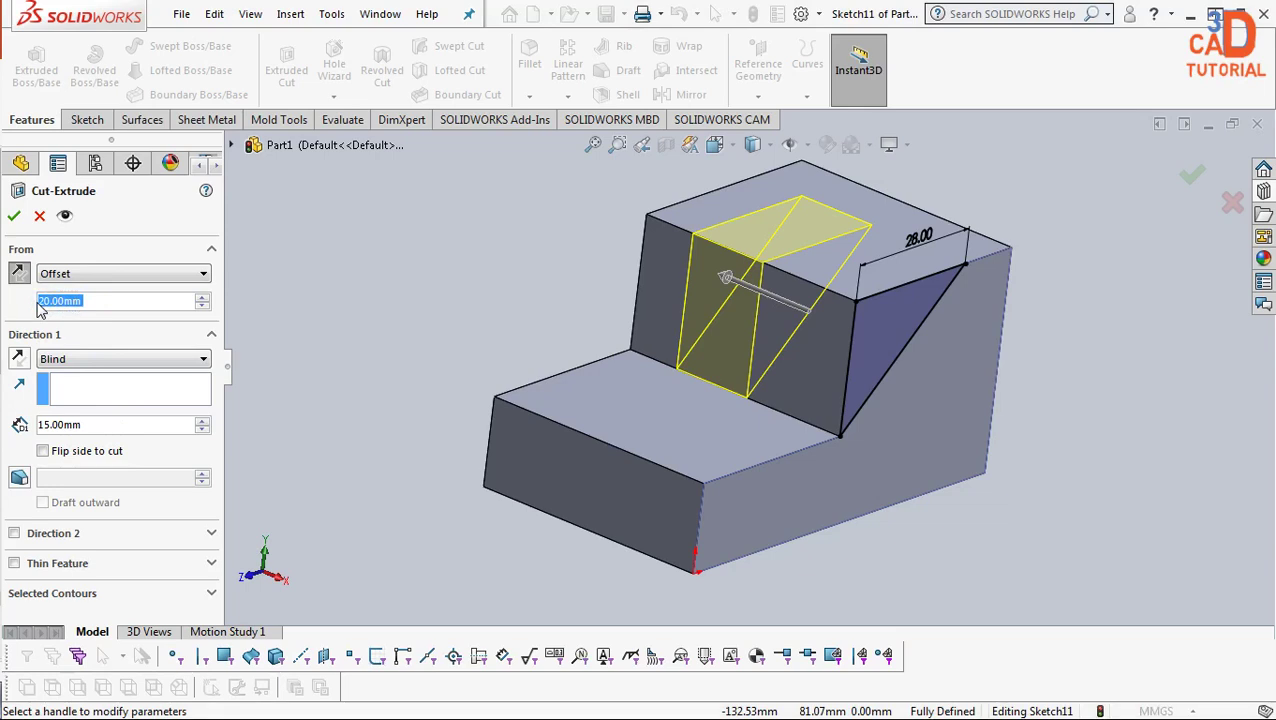
pyautogui.write('15')
pyautogui.press('Return')
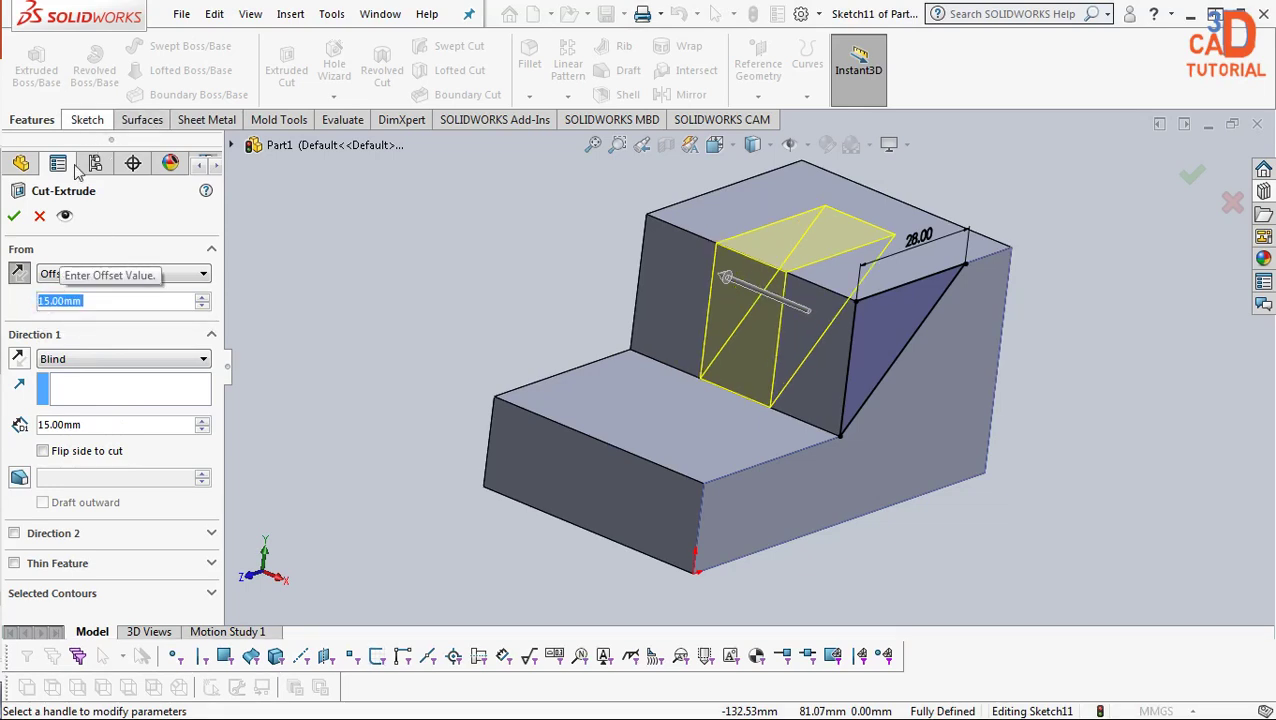
pyautogui.click(14, 215)
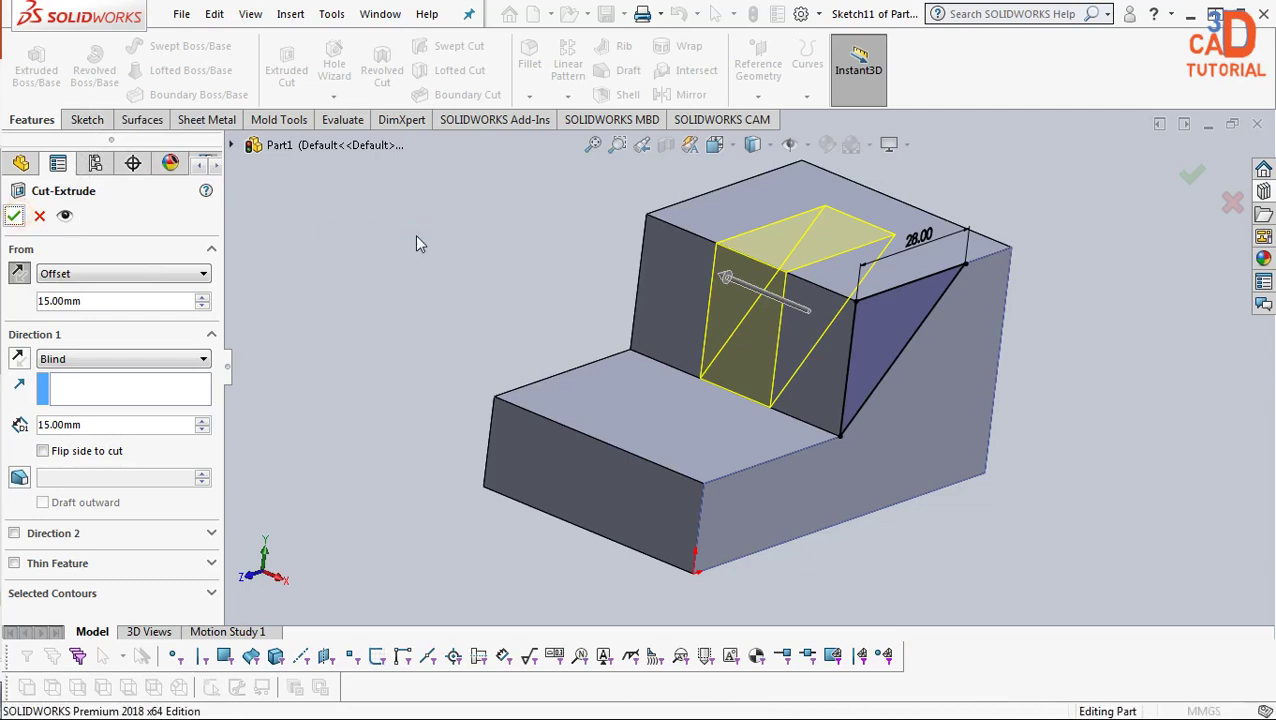
pyautogui.moveTo(416, 239); pyautogui.dragTo(530, 360, button='middle')
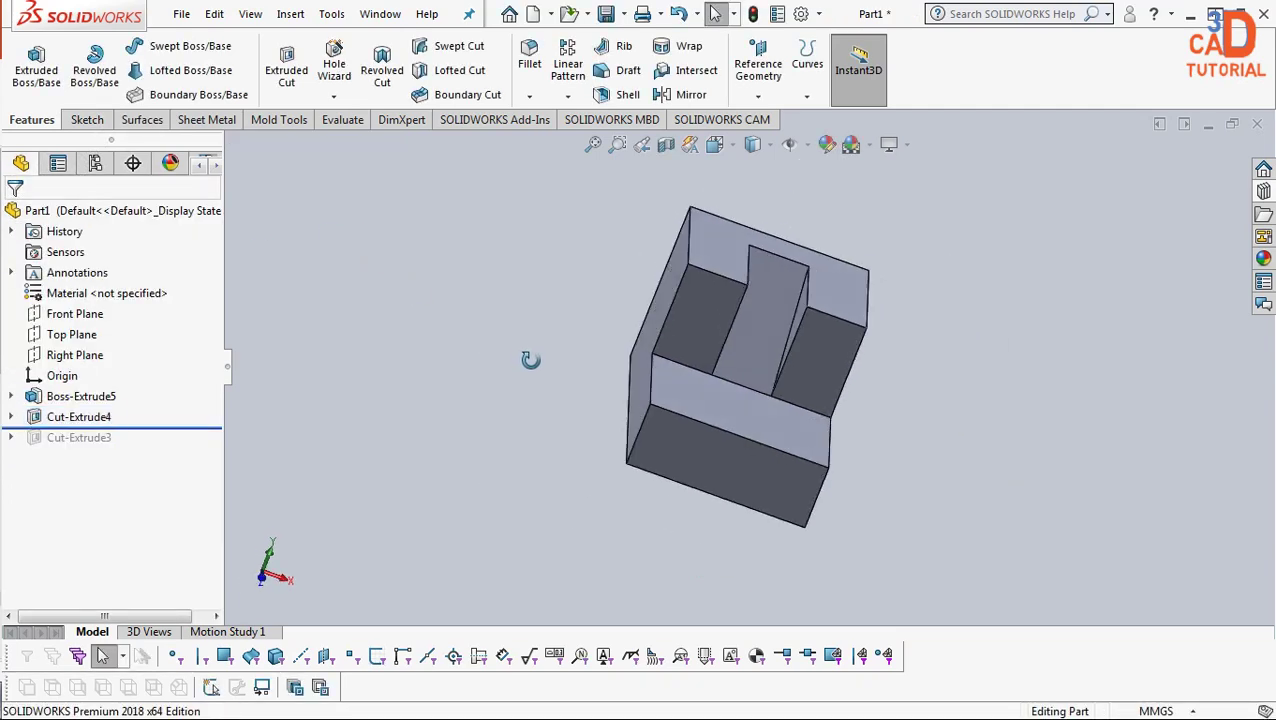
# - Switch to the isometric view to show the block with its triangular slot
pyautogui.hotkey('ctrl', '7')
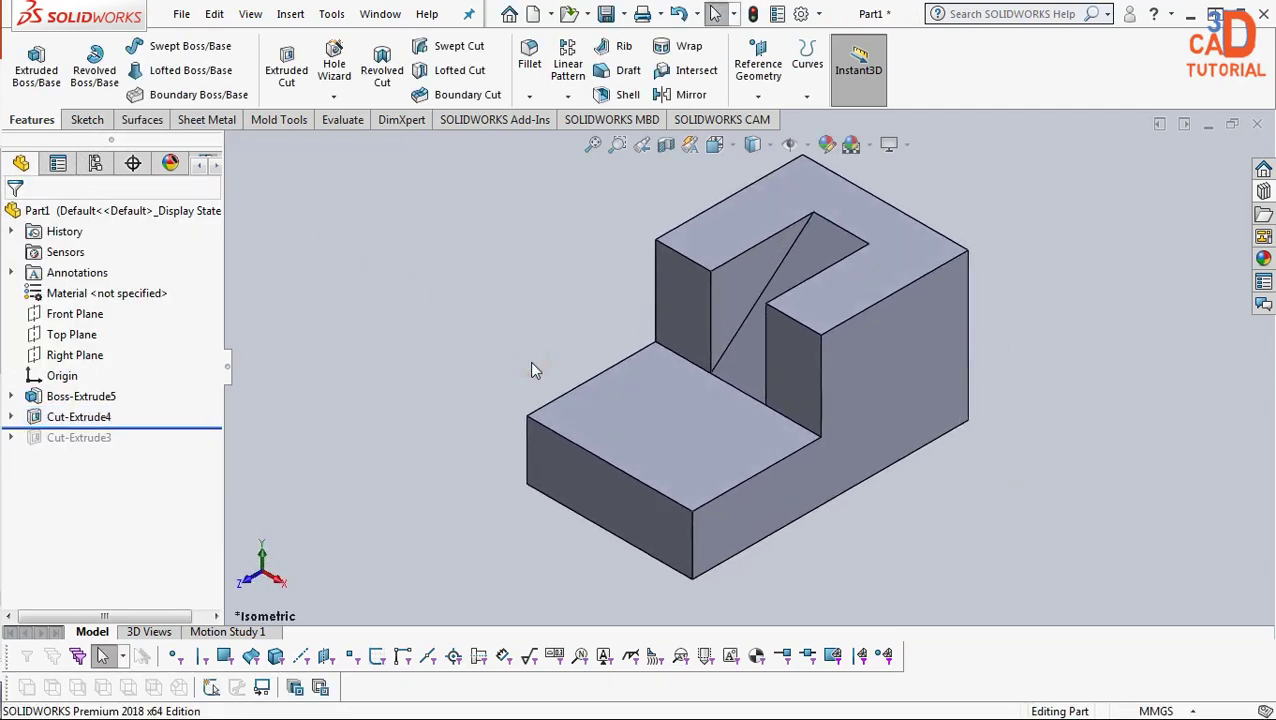